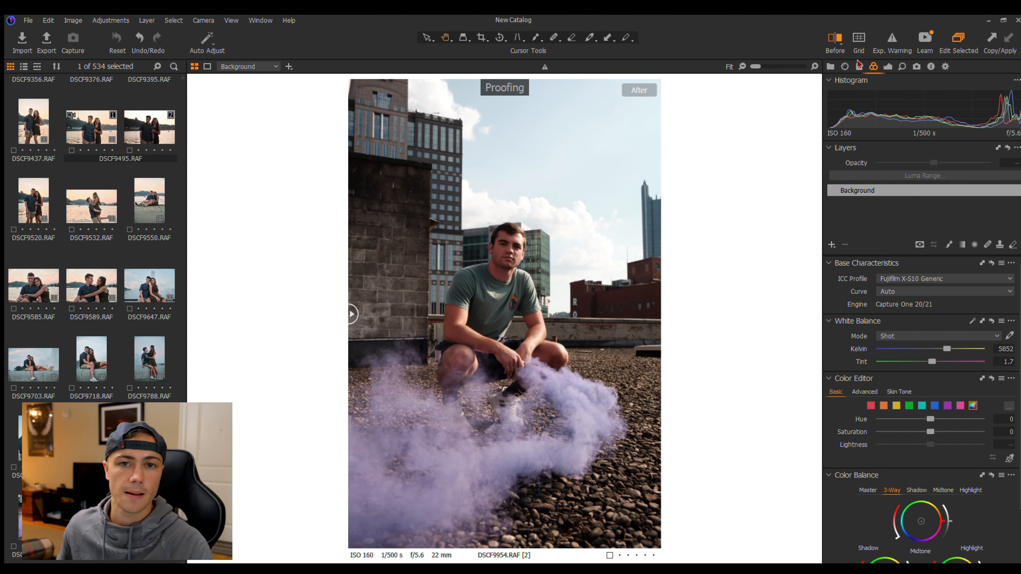
Step: Shape a gentle S-curve on the Luma curve with three points, lowering the shadow point to input 63, output 57 and raising the highlight point
left_click(888, 67)
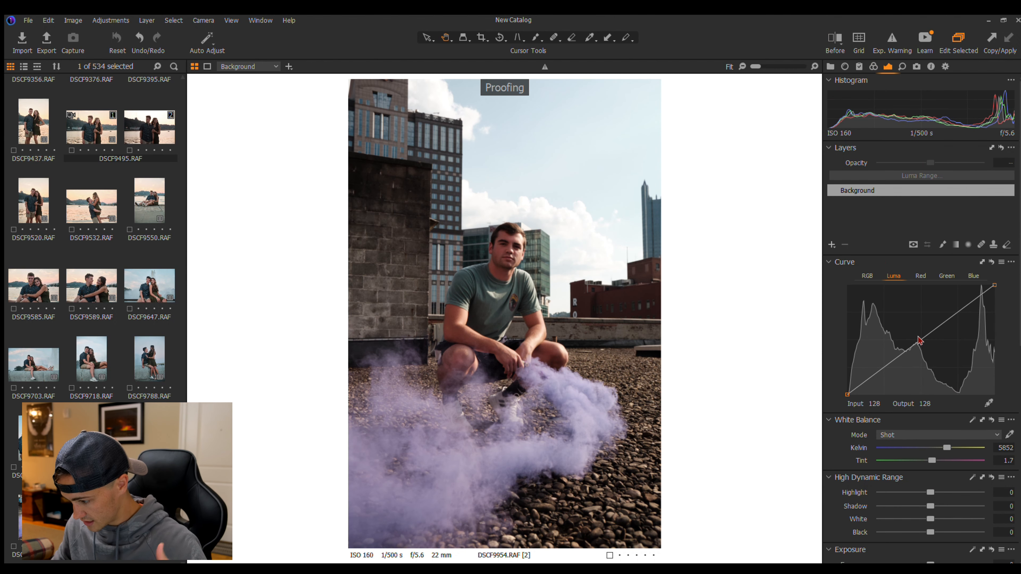
left_click(920, 339)
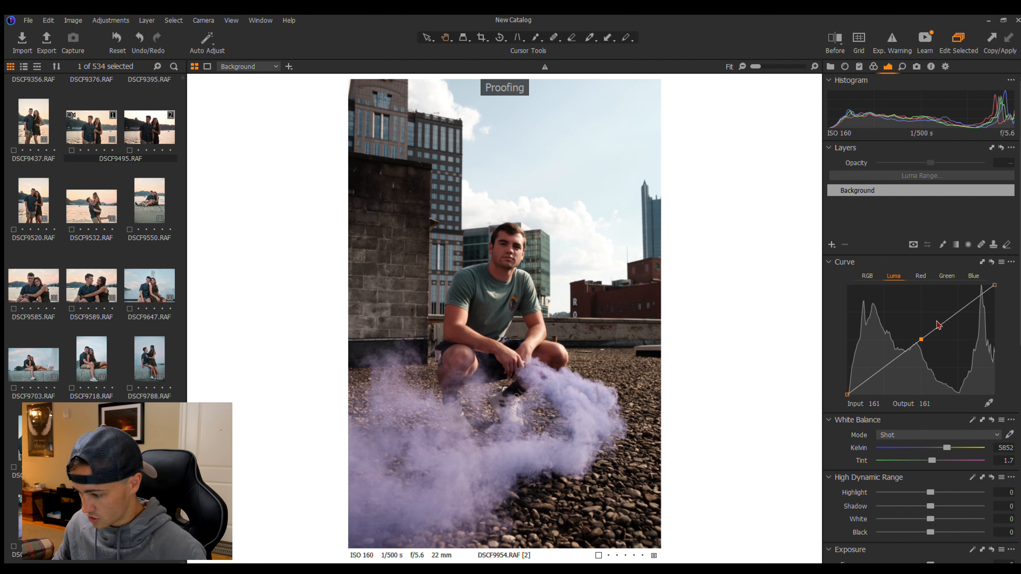
left_click(957, 311)
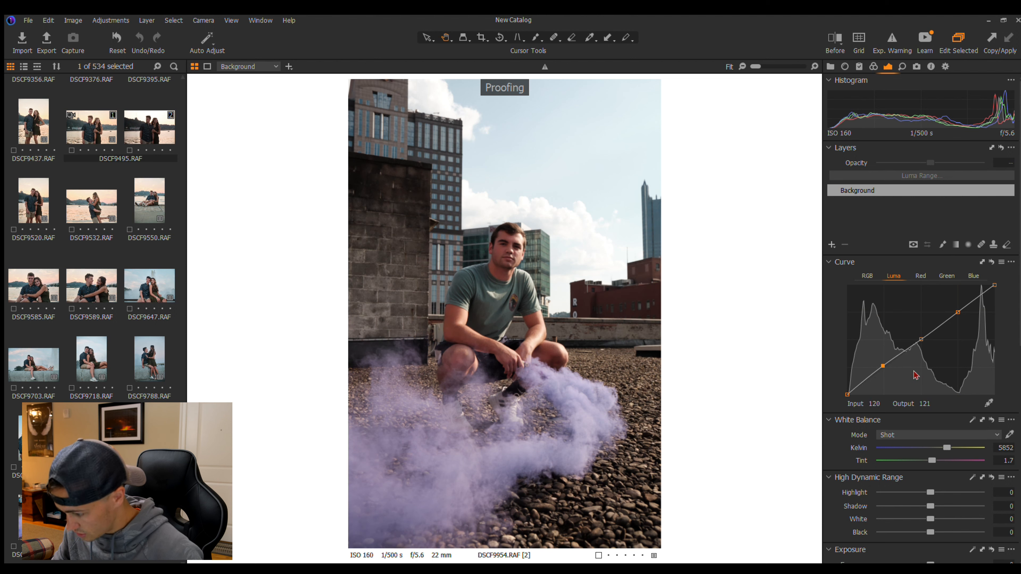
left_click(883, 365)
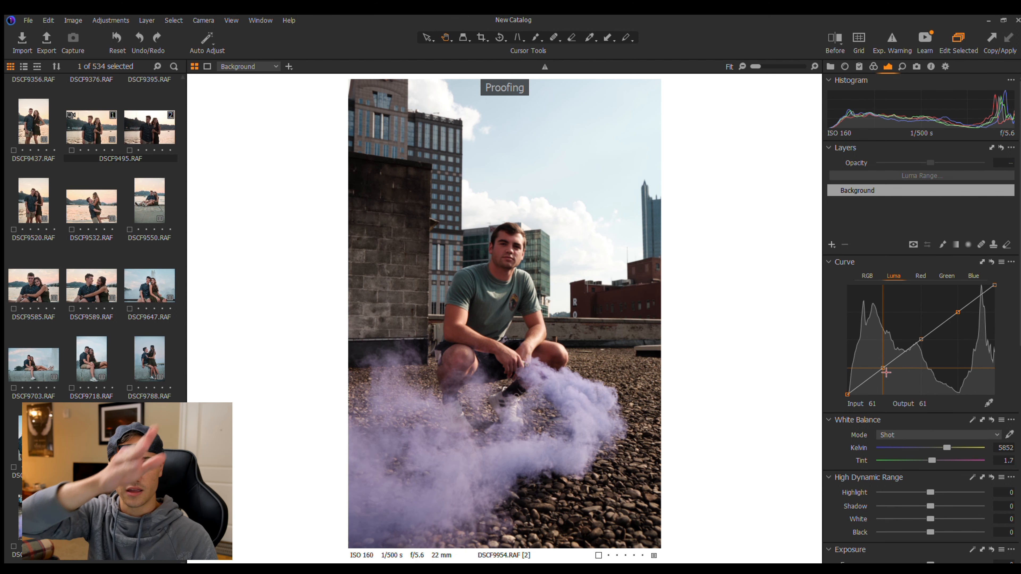
left_click_drag(886, 365, 887, 367)
left_click_drag(961, 316, 958, 314)
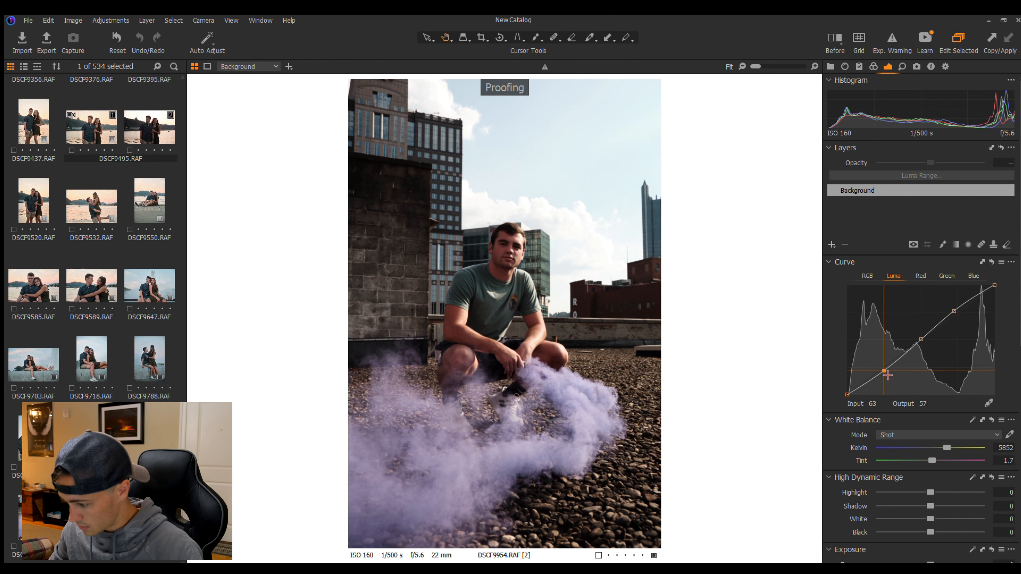
Step: Review the individual colour channel curves and pull the shadow point of the Red curve slightly down
left_click(919, 277)
left_click(947, 276)
left_click(970, 276)
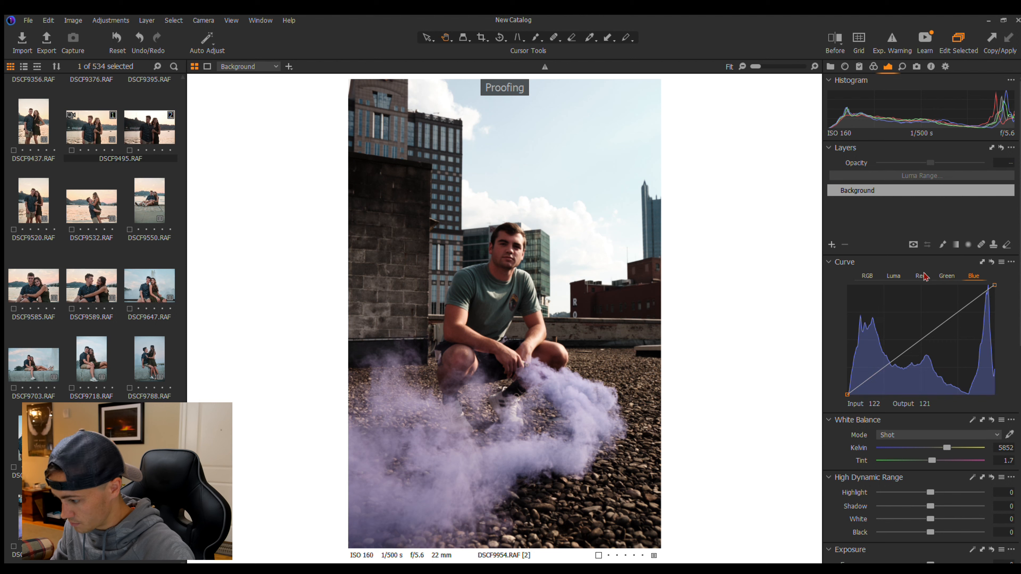
left_click(921, 276)
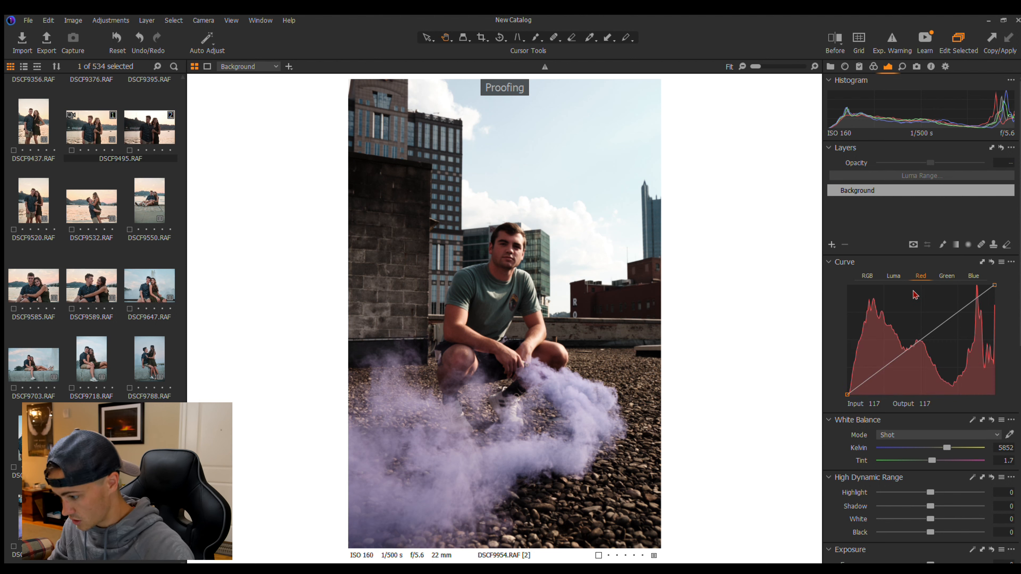
left_click(893, 276)
left_click(920, 276)
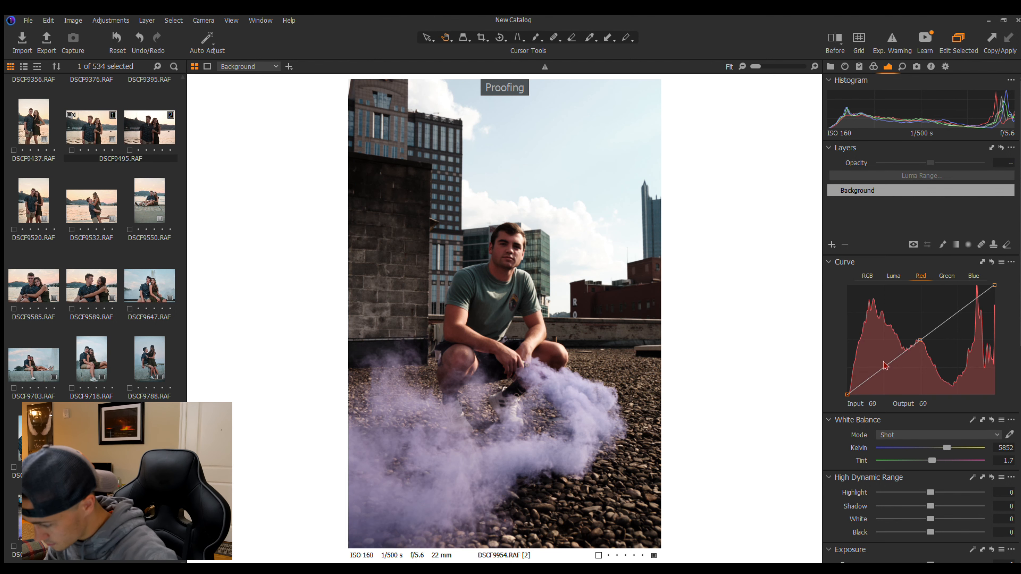
left_click_drag(886, 367, 889, 373)
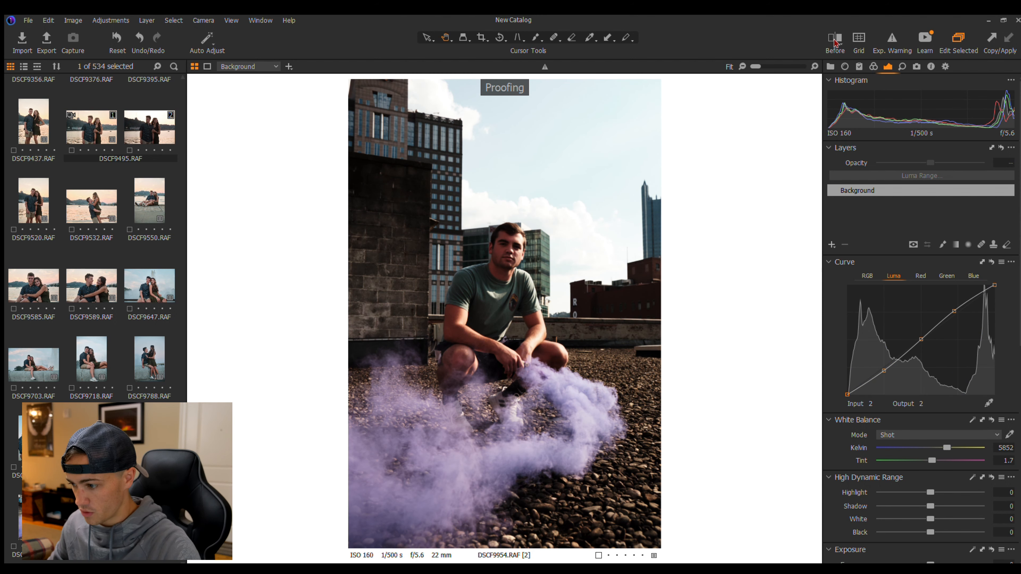
Step: Compare before and after in the split view while trying an Exposure of 1.43, and reset Exposure to 0
left_click(835, 42)
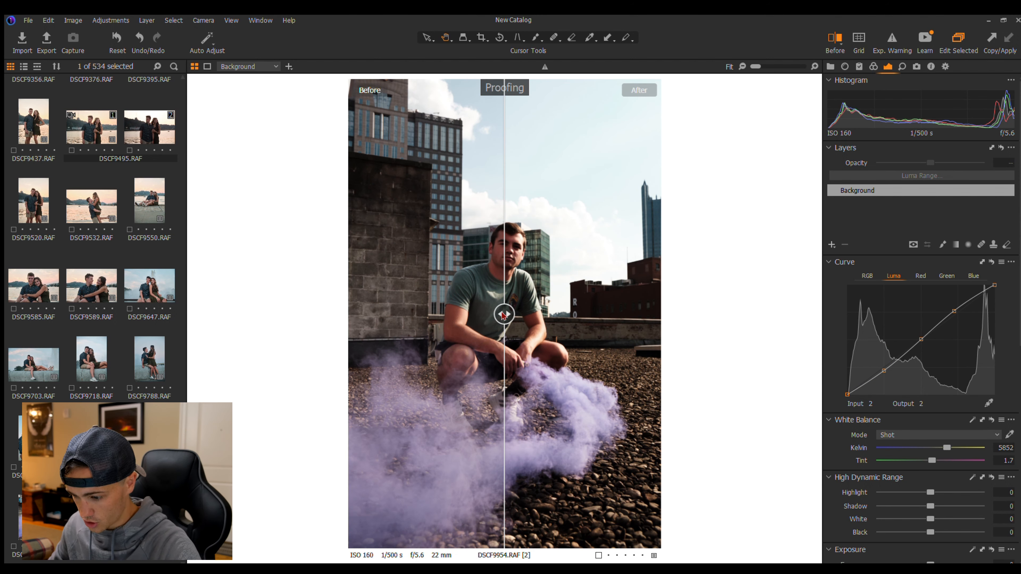
left_click_drag(503, 322, 579, 329)
scroll(918, 514, "down", 3)
left_click_drag(925, 463, 944, 463)
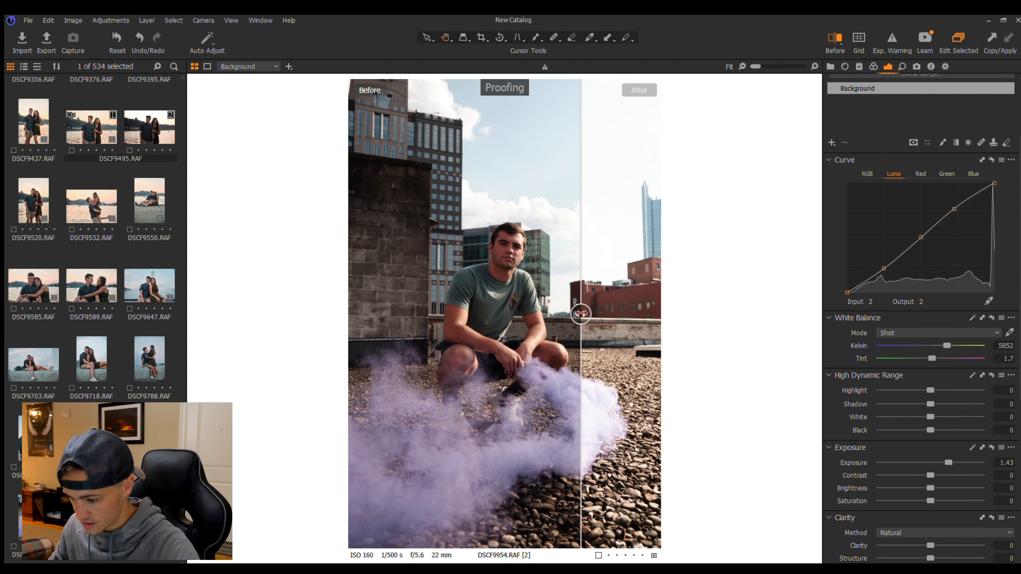
left_click_drag(575, 312, 668, 314)
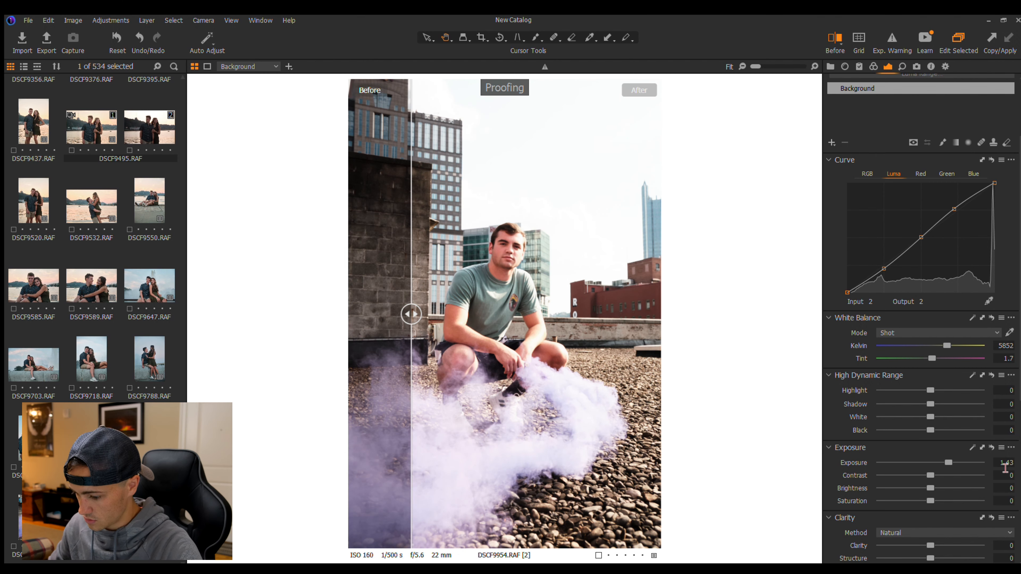
key("Return")
Step: Examine the smoke and legs in the before version close up, return to the whole photo and switch off the before/after comparison
left_click_drag(411, 314, 695, 410)
scroll(519, 479, "up", 2)
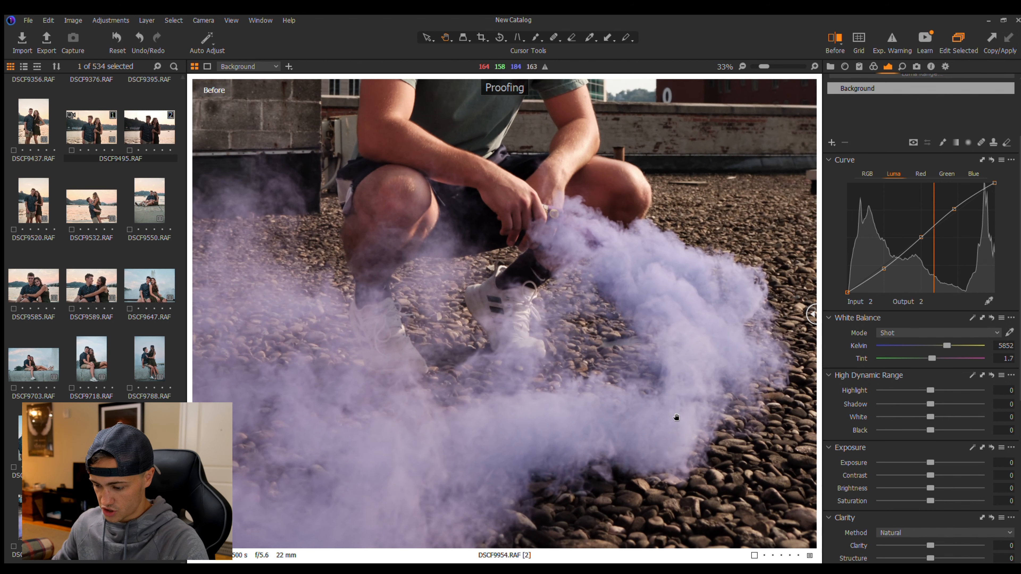
left_click_drag(801, 318, 843, 406)
left_click(742, 67)
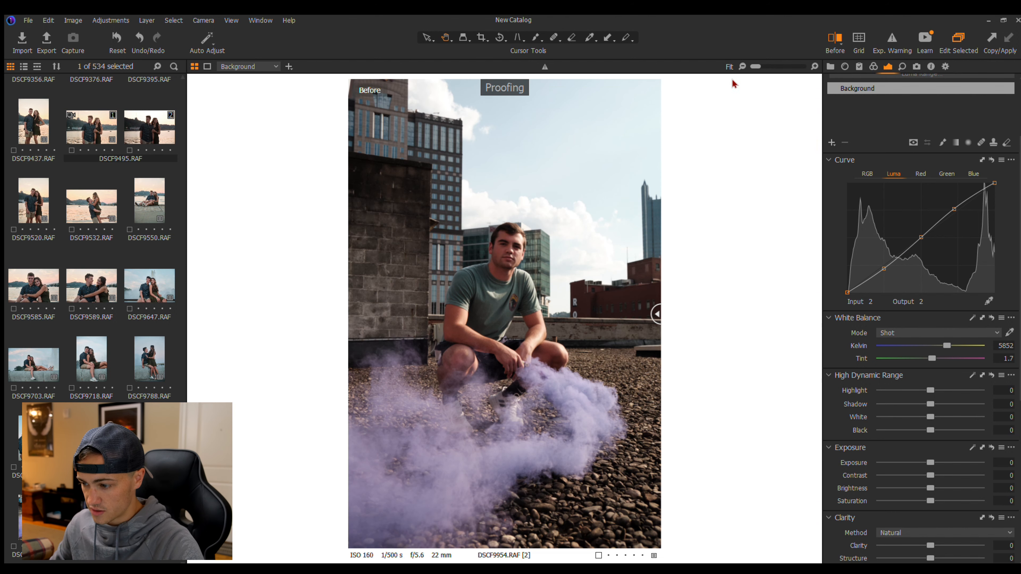
left_click(829, 42)
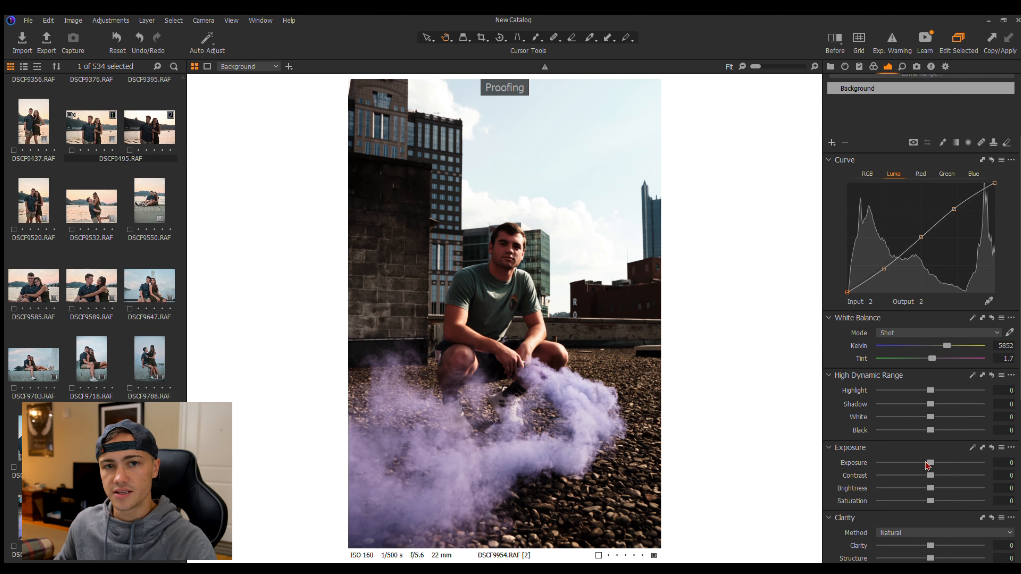
Step: Set Exposure to 0.67, Highlight to -47, White to -42, Shadow to 14 and Black to 11
left_click_drag(925, 464, 931, 464)
left_click_drag(930, 390, 908, 418)
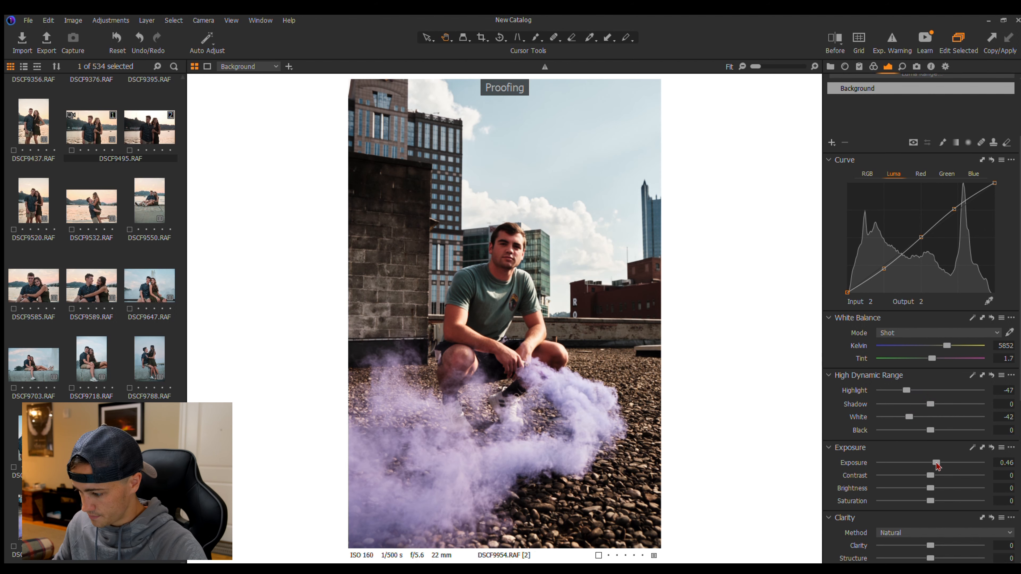
left_click_drag(932, 463, 937, 462)
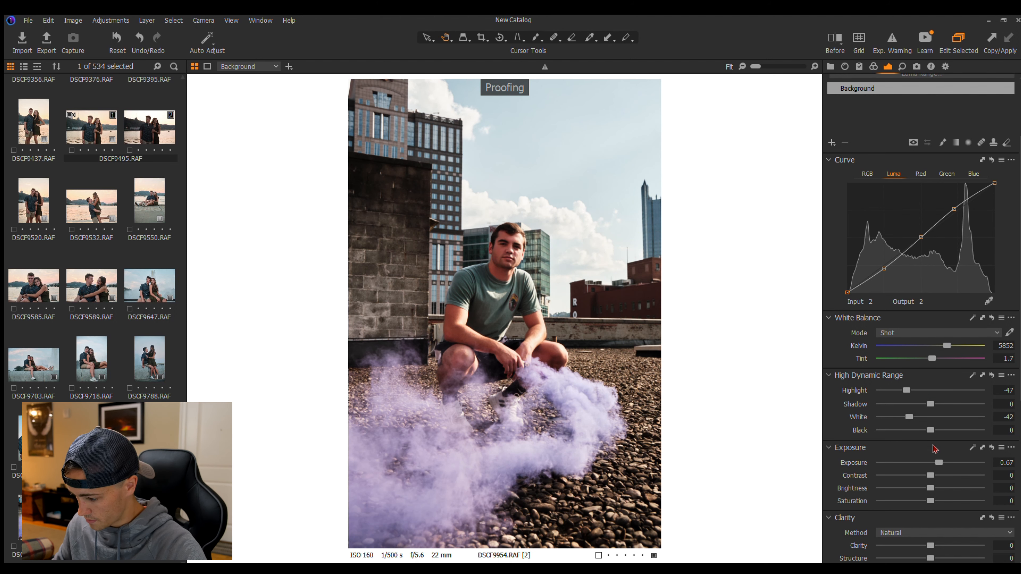
left_click_drag(926, 430, 938, 406)
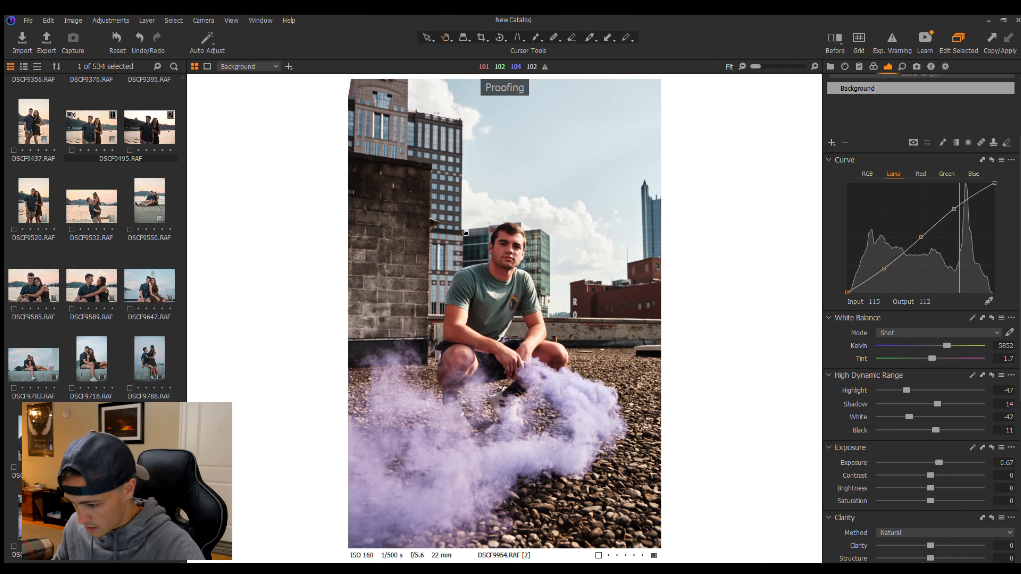
Step: Adjust the white balance to Tint -3 and Kelvin 5670, checking the man's skin tones up close
left_click(527, 250)
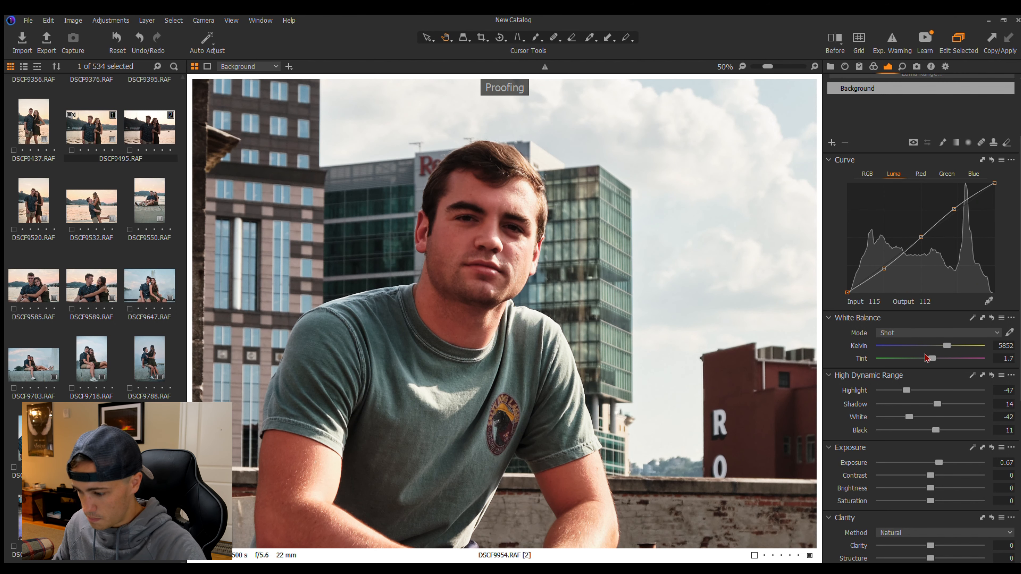
left_click_drag(926, 358, 927, 358)
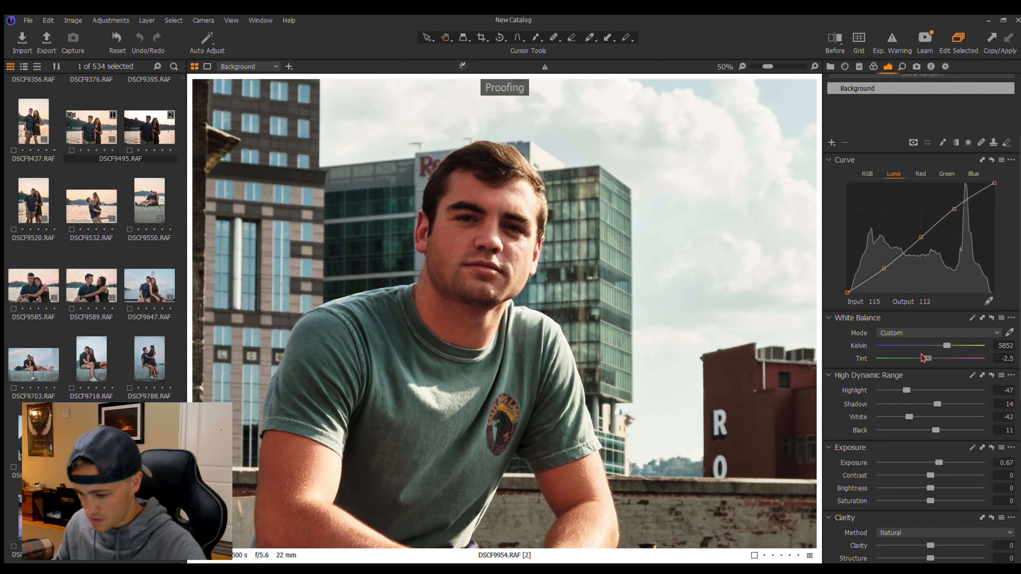
left_click(593, 308)
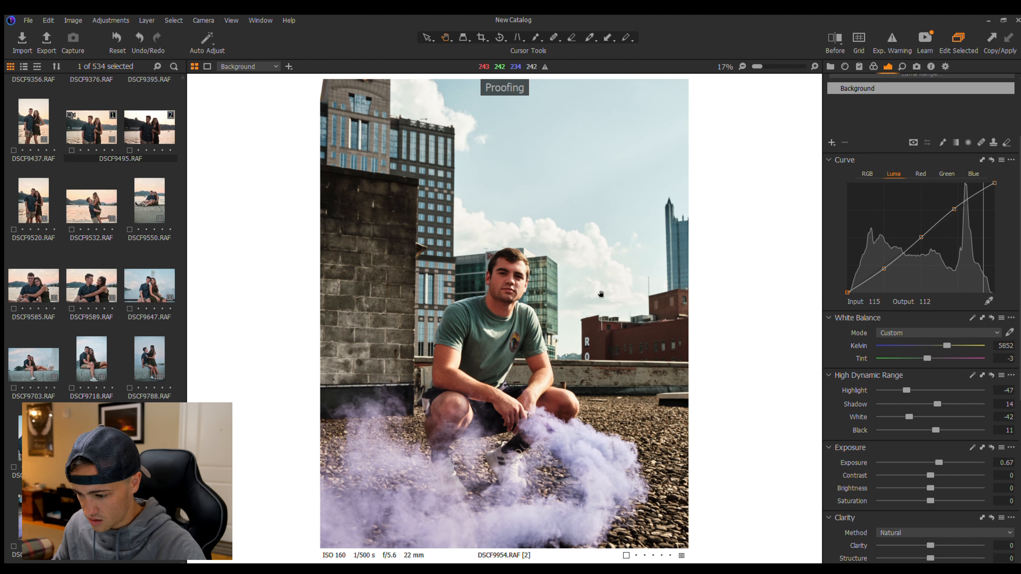
left_click_drag(946, 346, 944, 341)
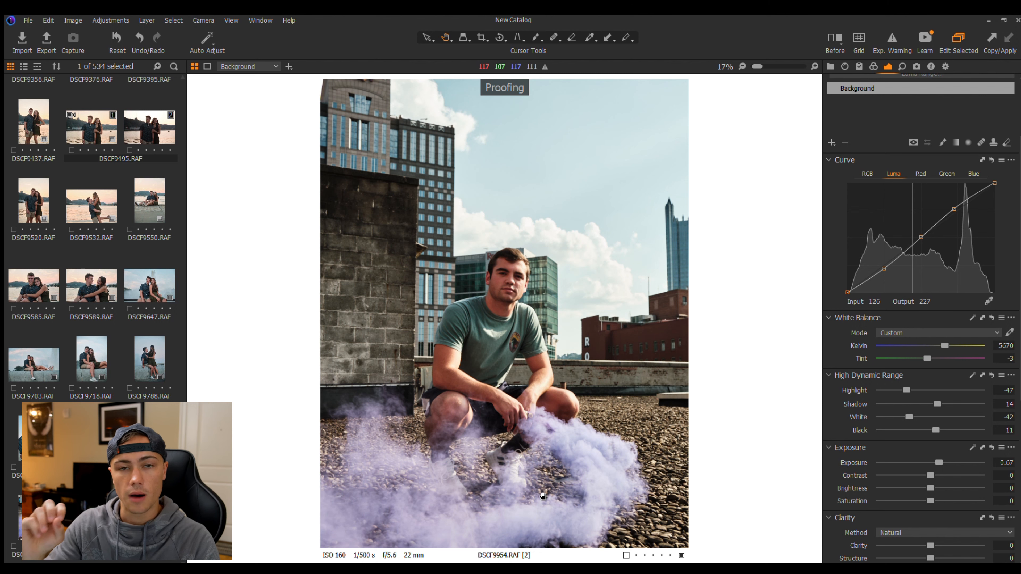
Step: Set Contrast to -2, Clarity to 12 and Structure to 8
scroll(543, 496, "down", 1)
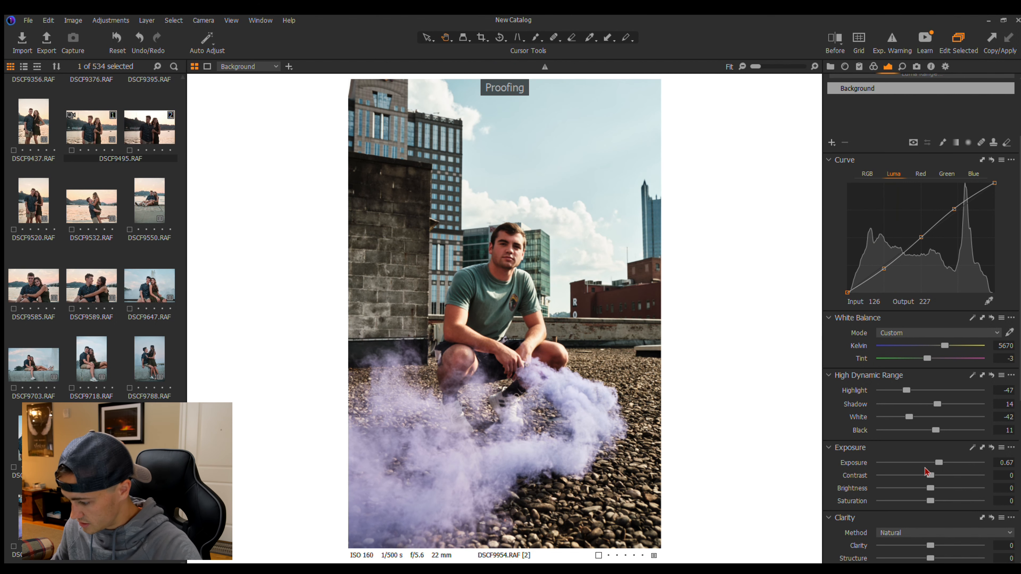
left_click_drag(924, 474, 923, 473)
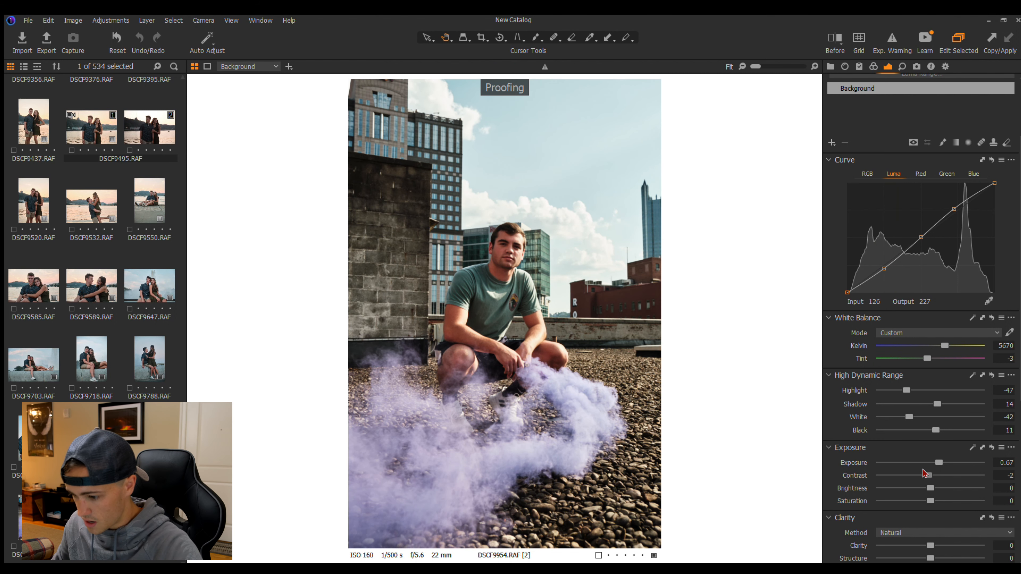
scroll(926, 494, "down", 5)
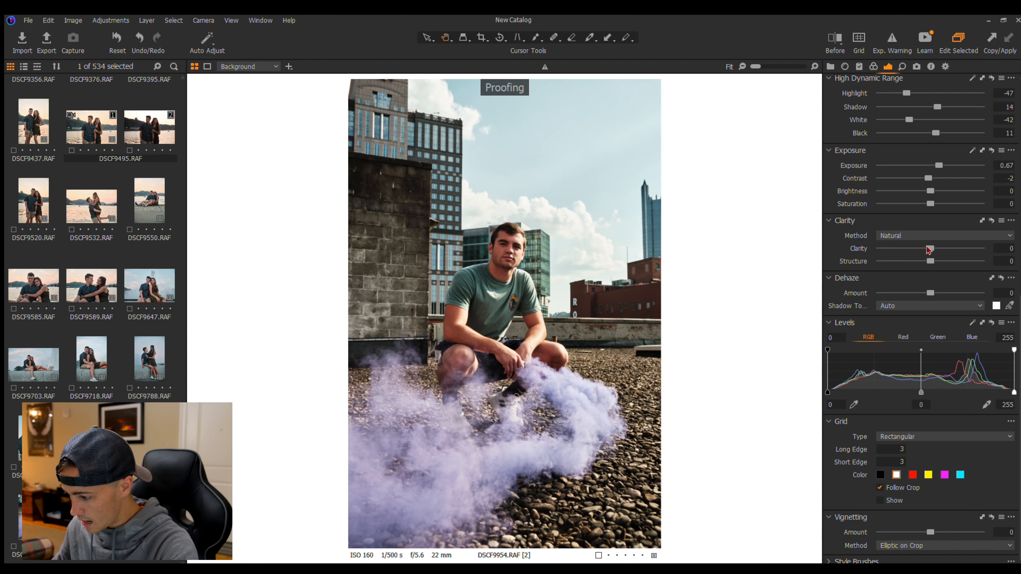
left_click_drag(928, 248, 937, 248)
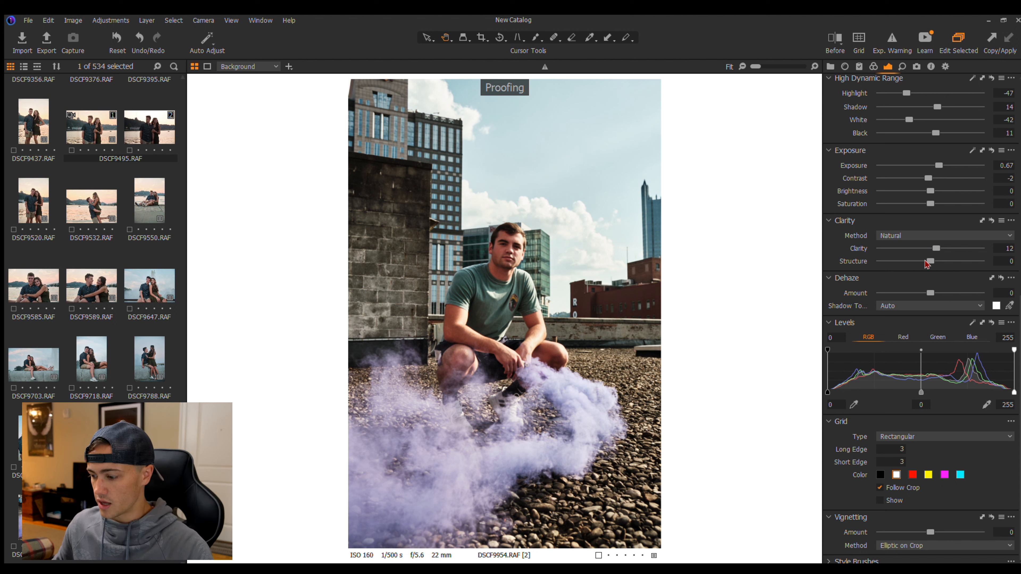
left_click_drag(925, 262, 930, 262)
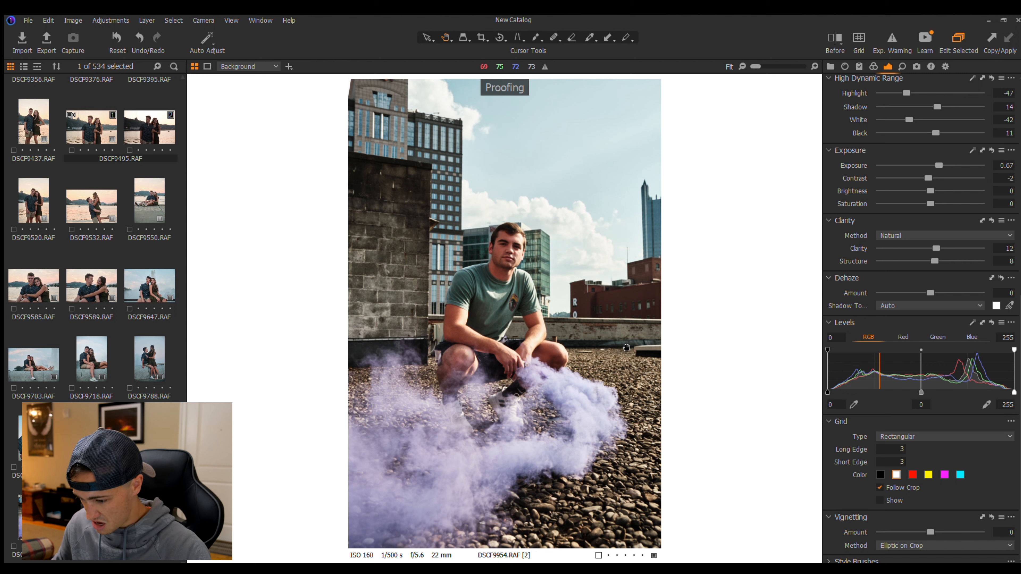
Step: Examine the smoke, shoe and stones at up to 400% to judge the Structure adjustment, and return to the whole photo
scroll(595, 369, "up", 5)
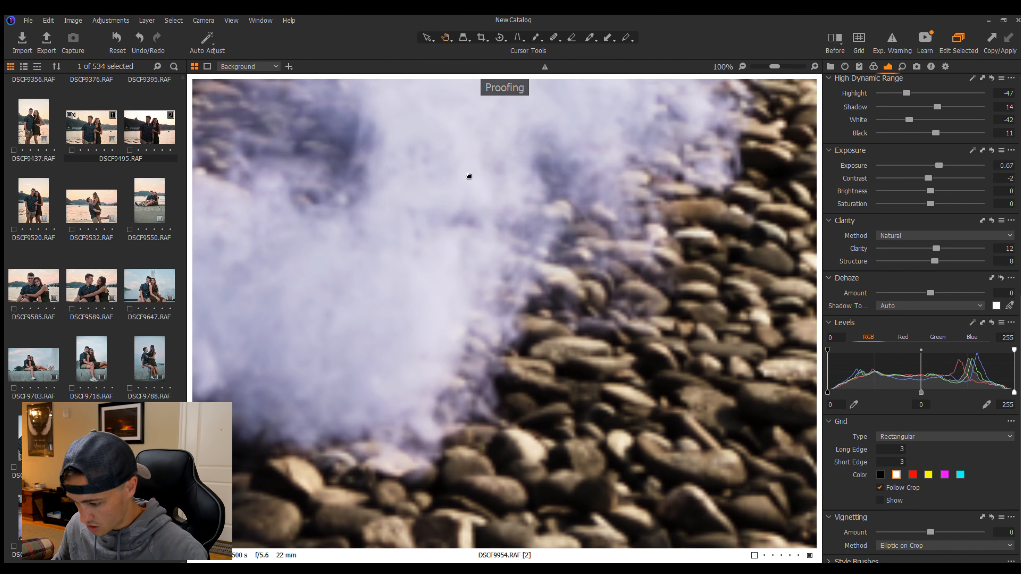
left_click_drag(468, 176, 588, 331)
left_click_drag(448, 256, 603, 393)
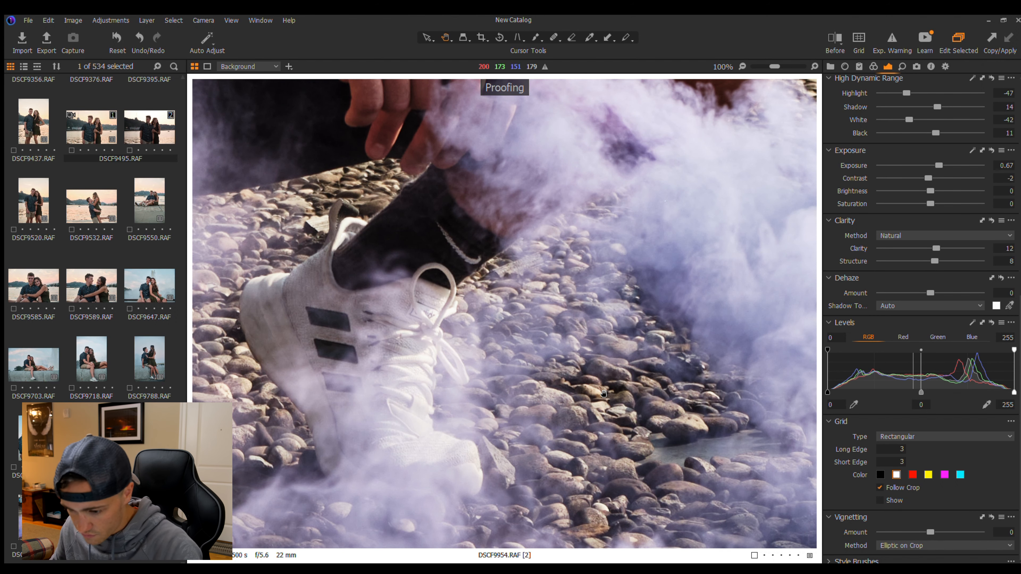
scroll(603, 393, "up", 4)
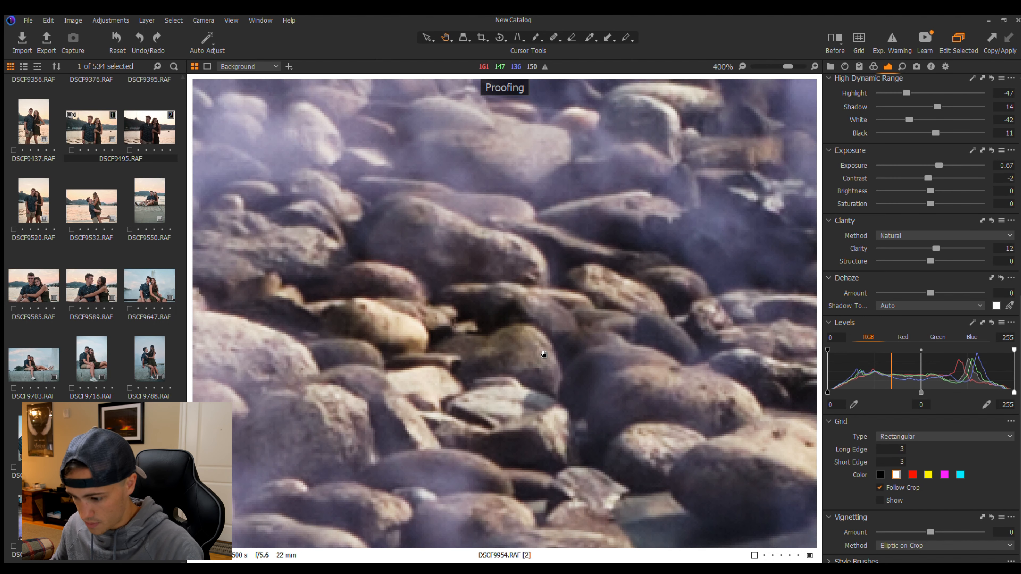
scroll(544, 355, "down", 5)
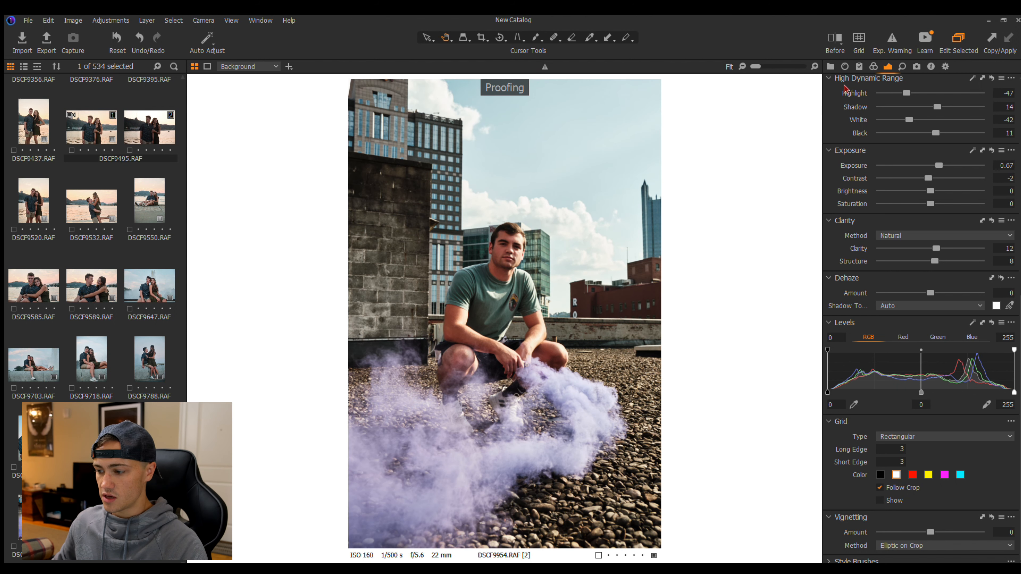
Step: Refine the dynamic range to Highlight -68 and Shadow 23, checking the light on the man's face up close
scroll(915, 208, "up", 3)
scroll(515, 233, "up", 3)
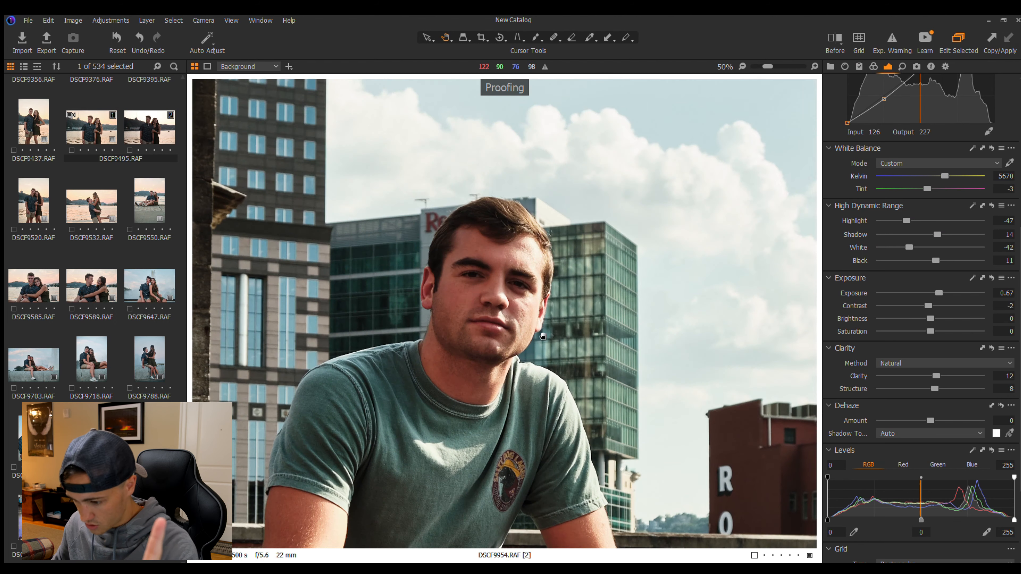
left_click_drag(903, 220, 893, 220)
scroll(784, 228, "down", 3)
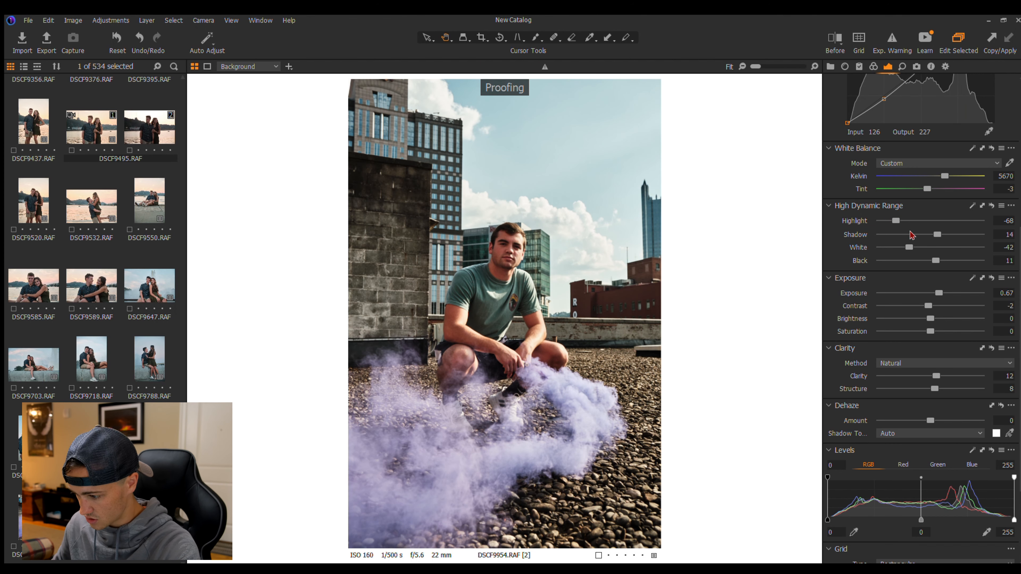
left_click_drag(936, 235, 941, 235)
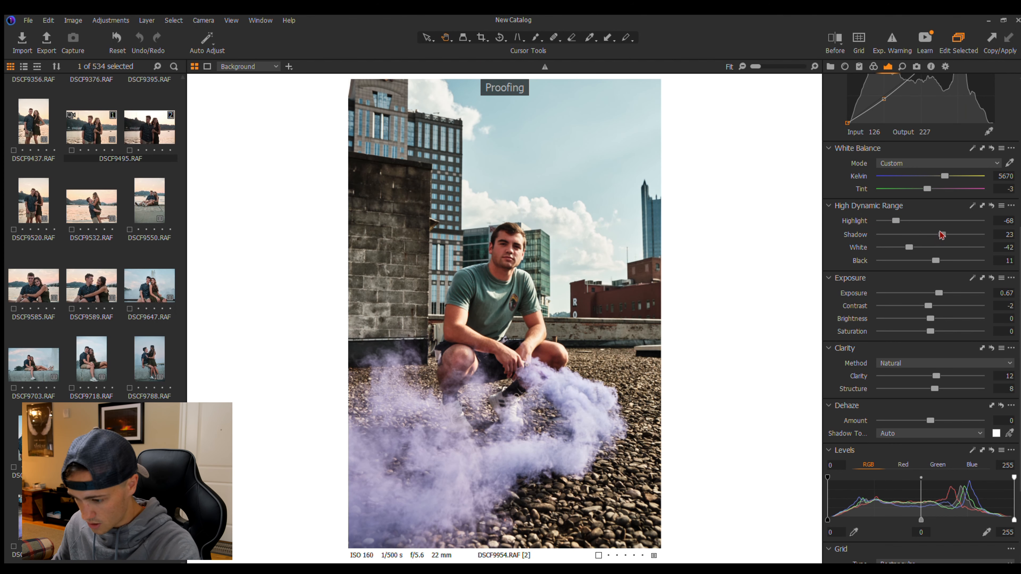
scroll(516, 265, "up", 3)
scroll(516, 265, "down", 2)
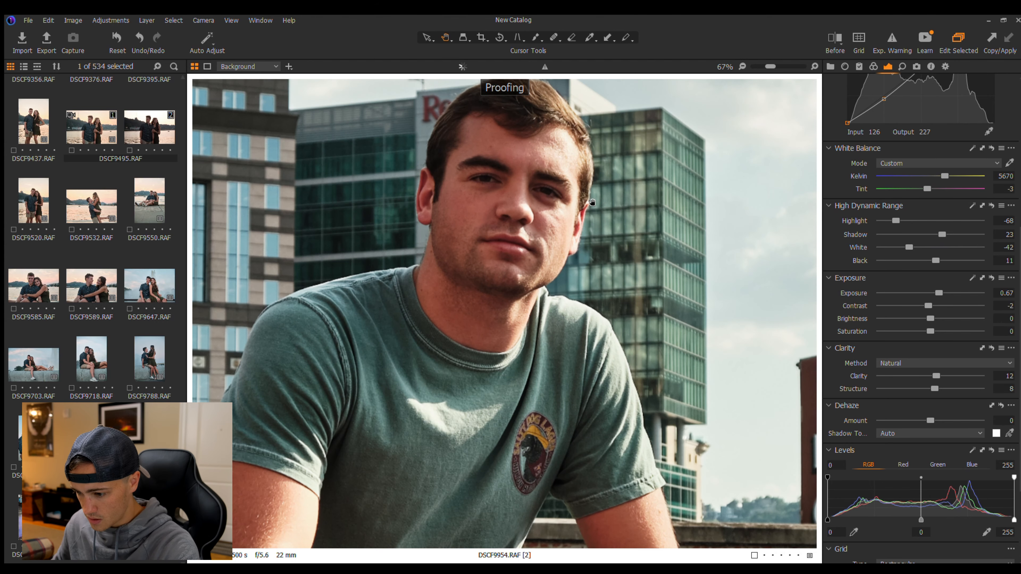
Step: In the Color Editor, set the orange range's Lightness to 6.8 to brighten the man's skin
scroll(537, 113, "down", 2)
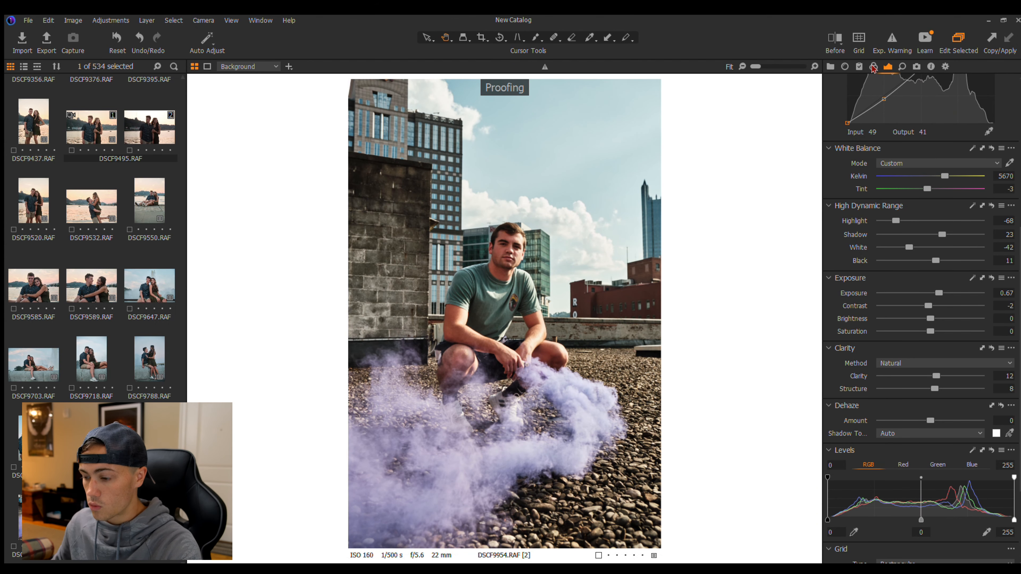
left_click(873, 66)
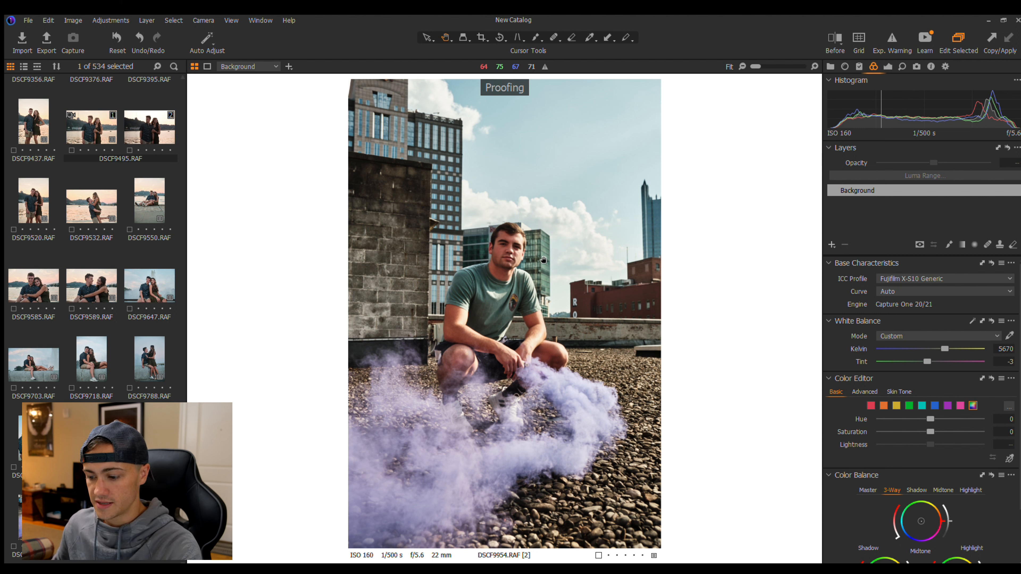
left_click(870, 405)
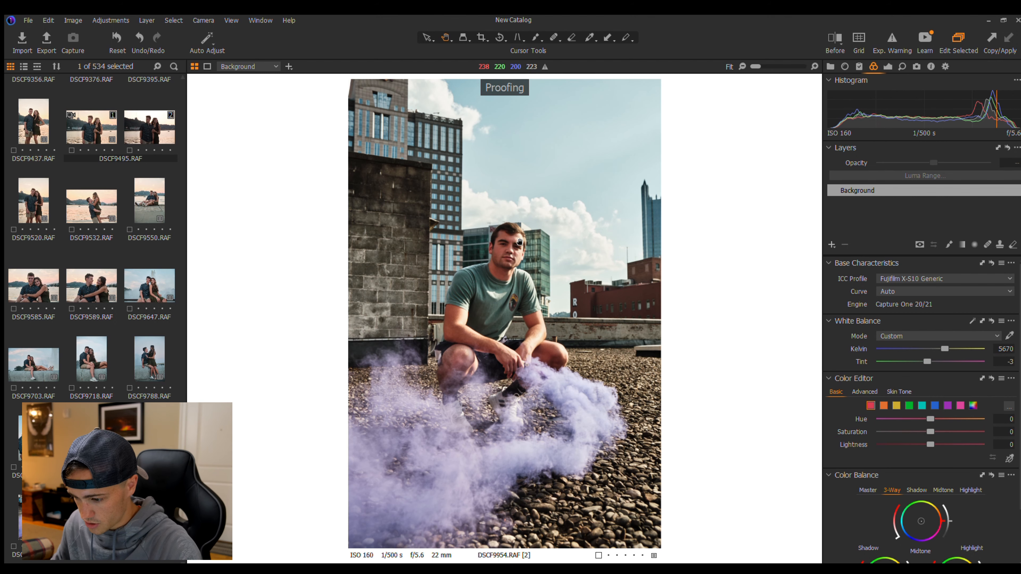
scroll(521, 266, "up", 1)
scroll(521, 266, "up", 1)
left_click(883, 406)
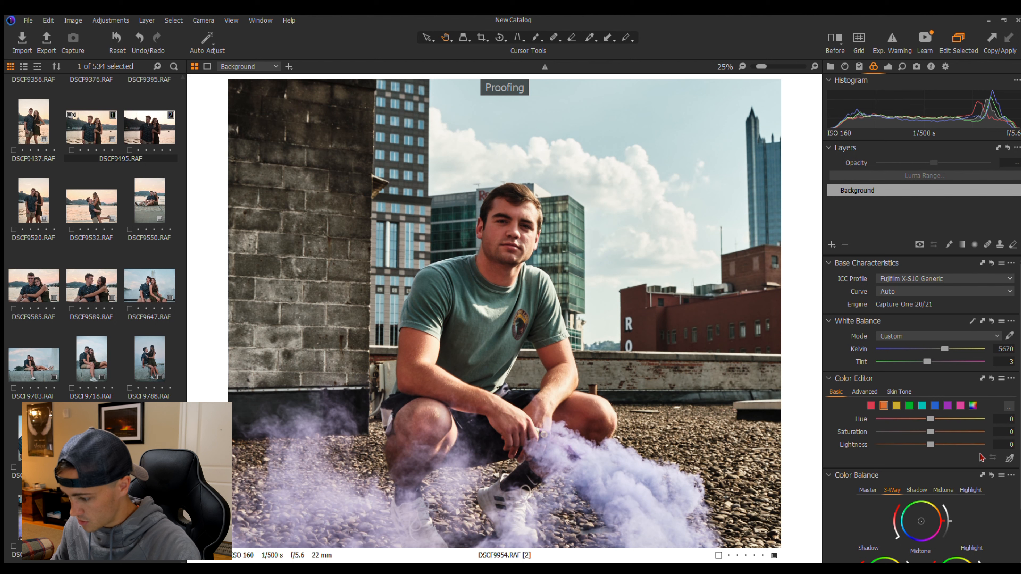
left_click_drag(930, 445, 937, 445)
Step: Set the red range to Hue 4.1, Saturation 0.8 and Lightness 7.9 in the Color Editor
left_click(870, 406)
left_click_drag(927, 445, 933, 444)
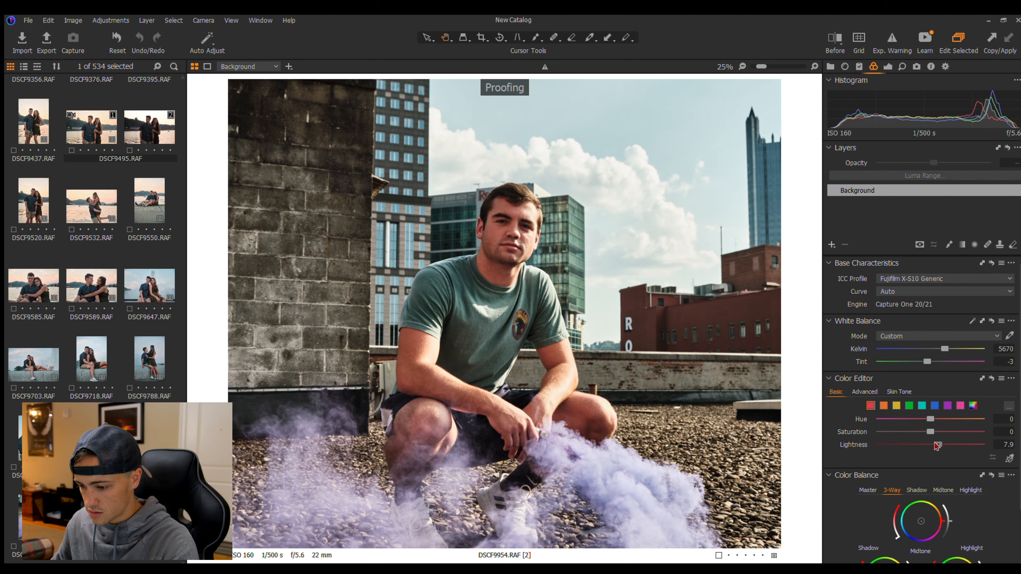
left_click_drag(926, 420, 937, 418)
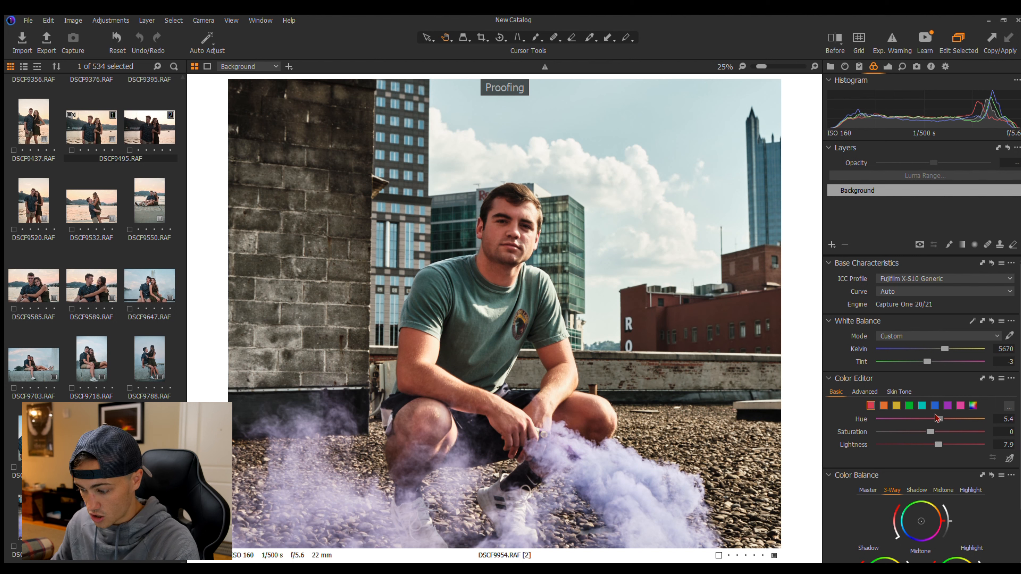
left_click_drag(930, 431, 933, 431)
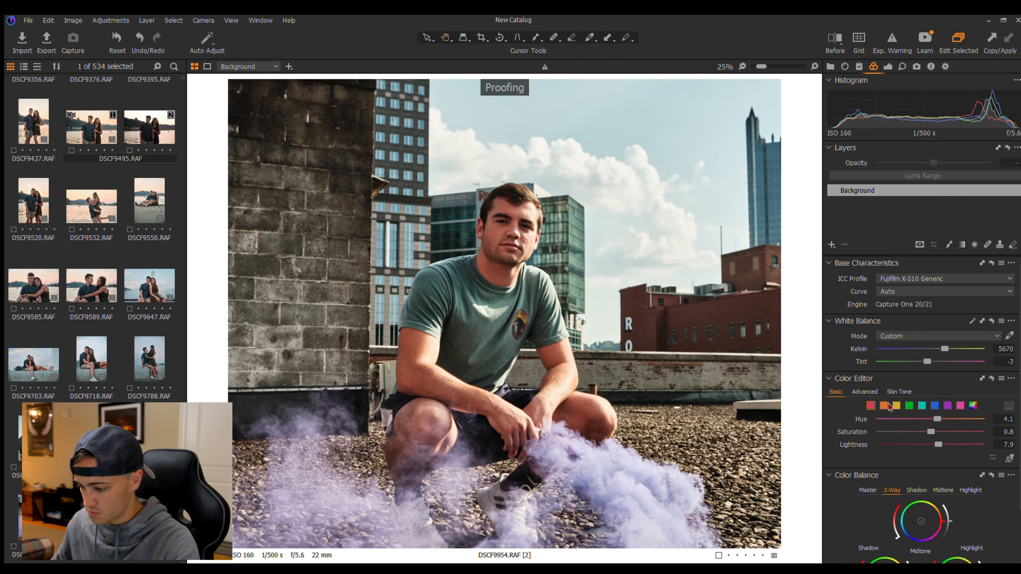
Step: Fine-tune the orange range's Hue slightly around 0.3 for the skin tones, testing a small Saturation change
left_click(883, 406)
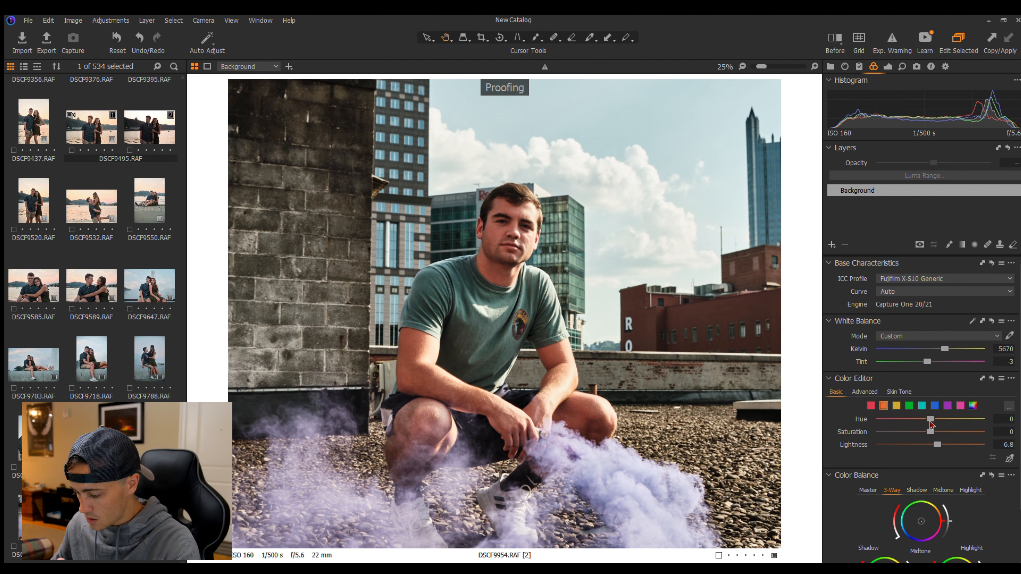
mouse_move(928, 419)
left_mouse_down()
mouse_move(737, 398)
mouse_move(985, 422)
mouse_move(930, 420)
left_mouse_up()
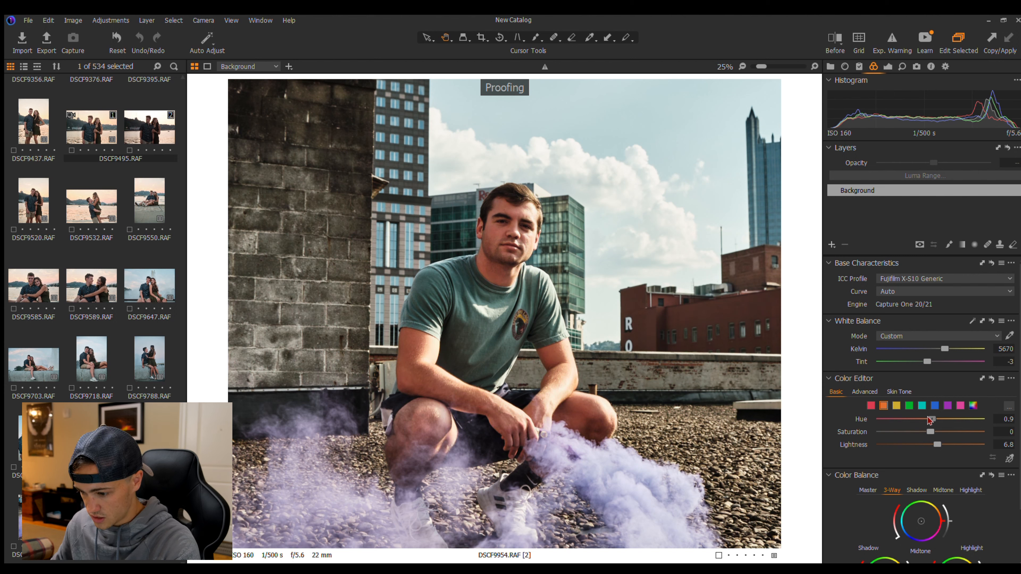
left_click_drag(930, 420, 929, 421)
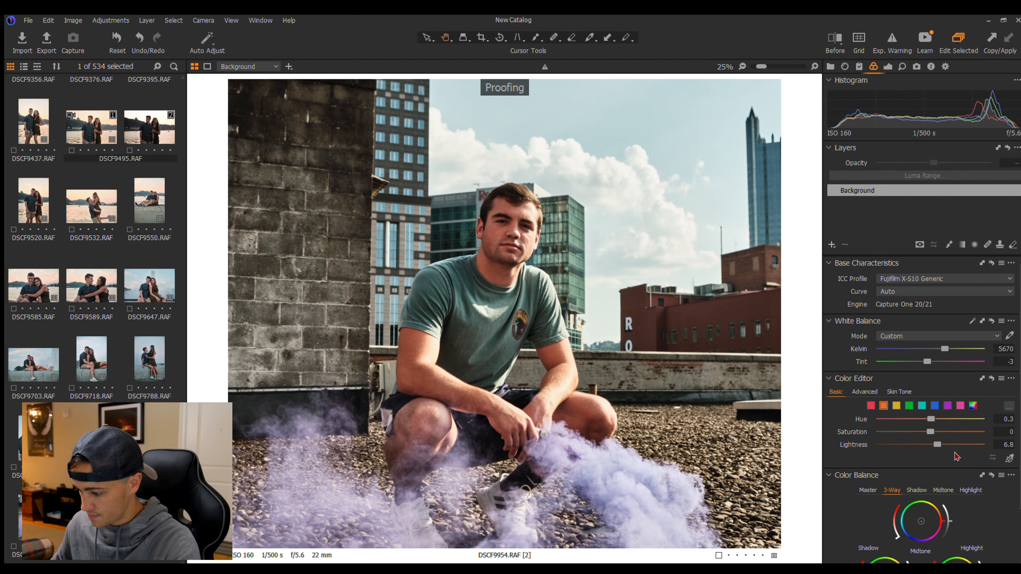
mouse_move(928, 431)
left_mouse_down()
mouse_move(939, 432)
mouse_move(906, 430)
mouse_move(925, 430)
left_mouse_up()
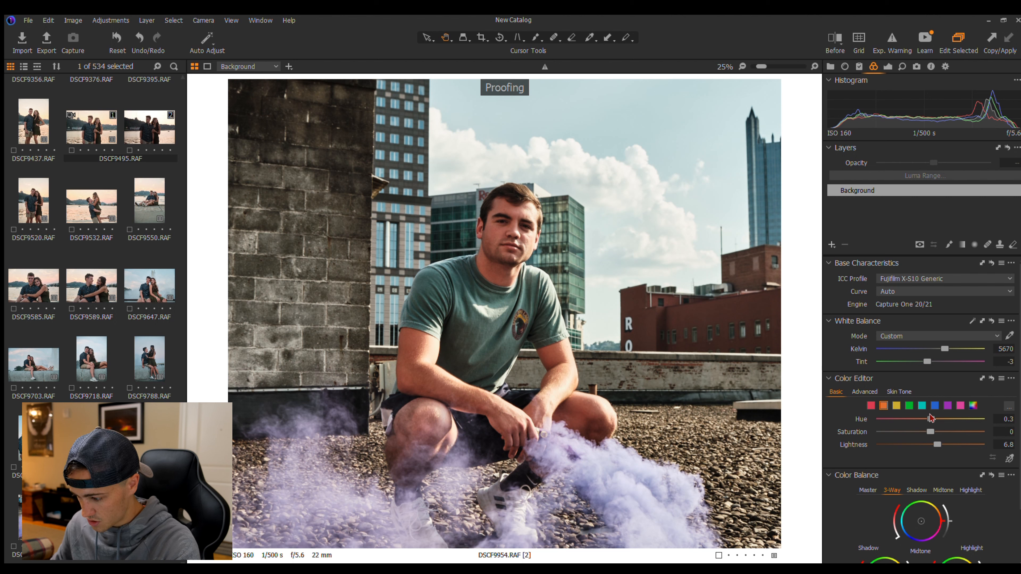
left_click_drag(930, 418, 933, 418)
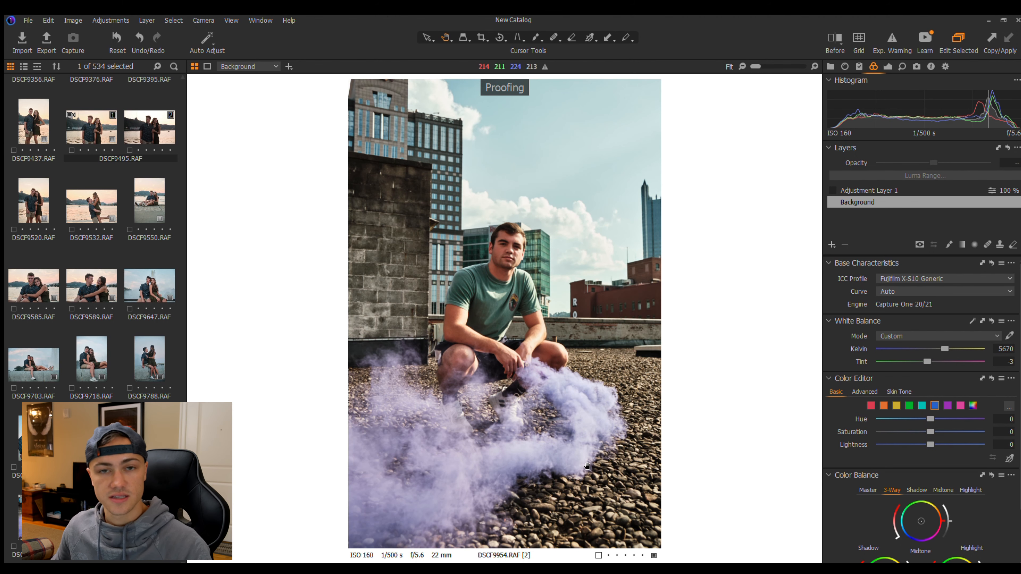
Step: Try the purple range at Saturation -80, inspect its effect on the smoke up close, and reset the Color Editor
left_click(947, 405)
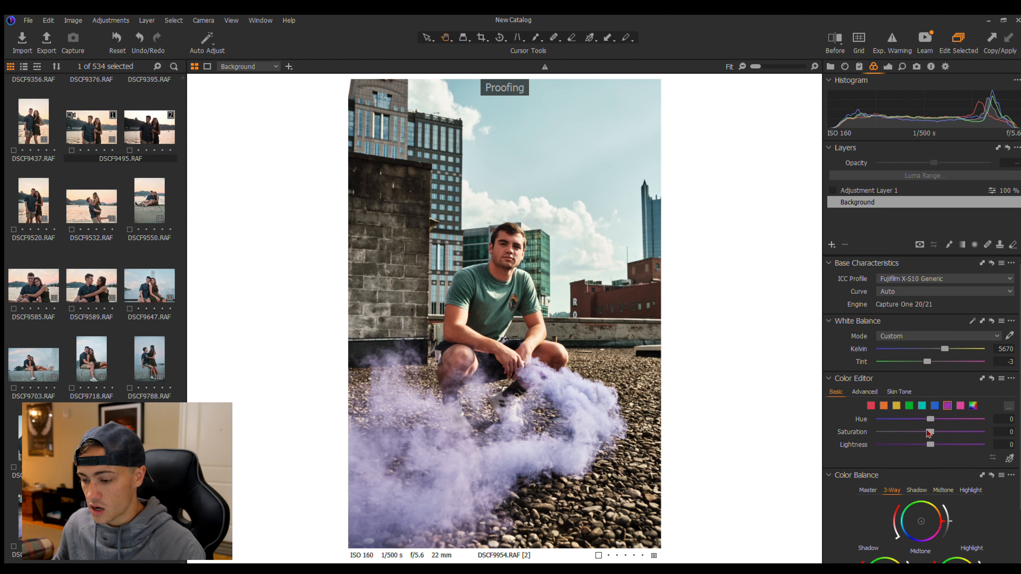
left_click_drag(929, 432, 880, 432)
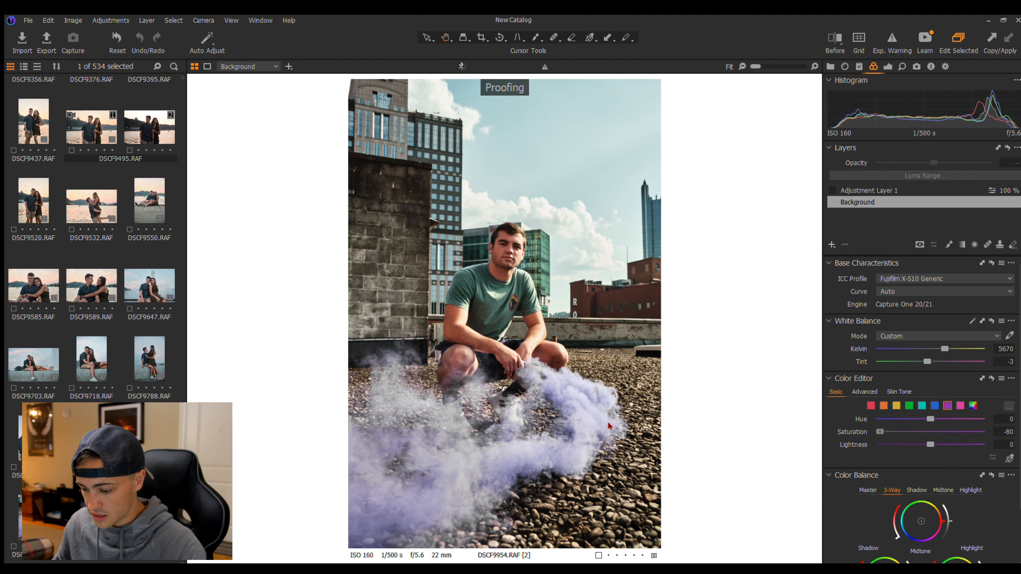
scroll(412, 485, "up", 3)
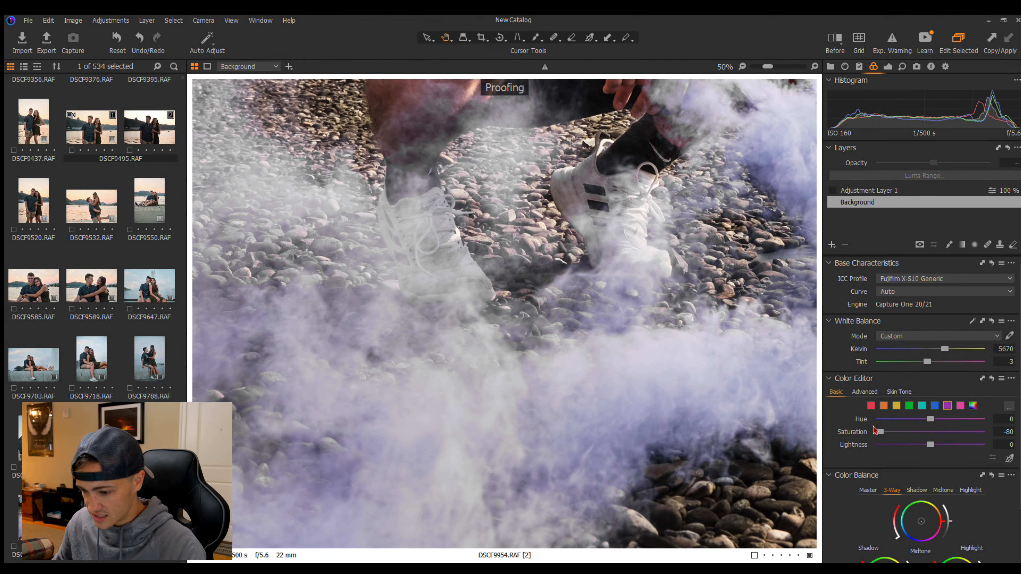
left_click_drag(878, 432, 620, 426)
left_click(991, 378)
Step: Try the blue range at Saturation -80 to see which parts of the smoke it affects
left_click(935, 406)
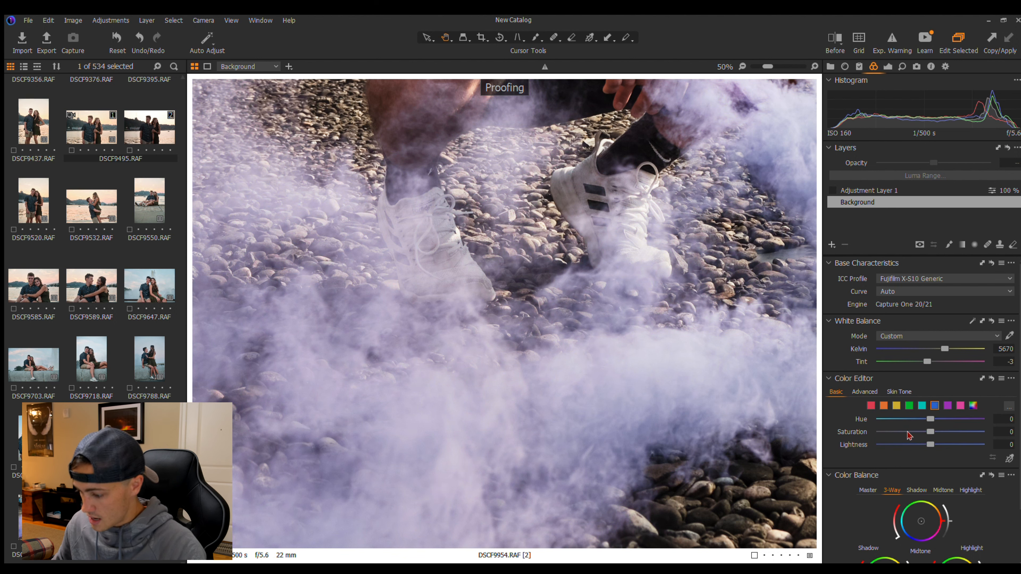
key("ctrl+minus")
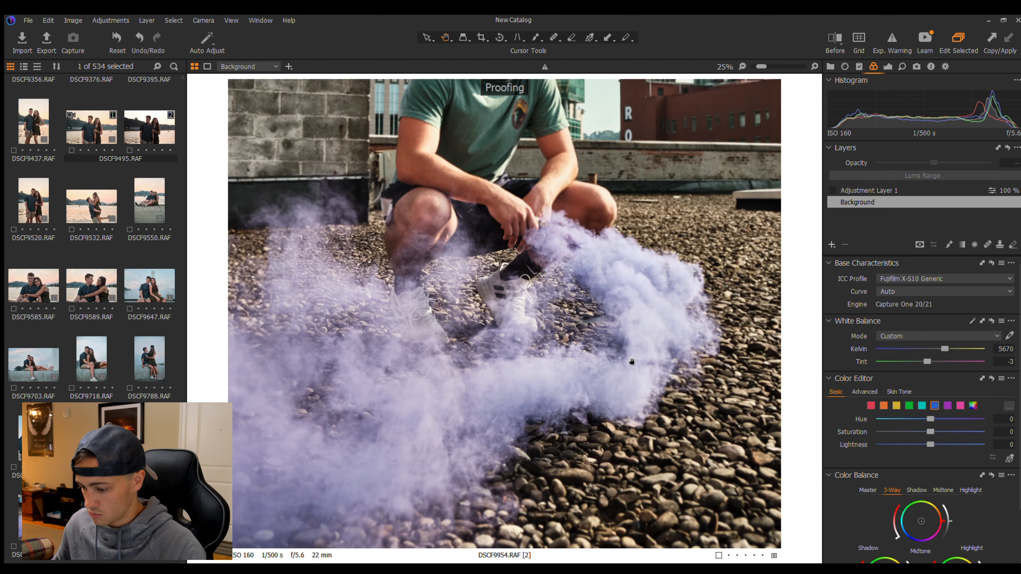
left_click_drag(931, 432, 807, 435)
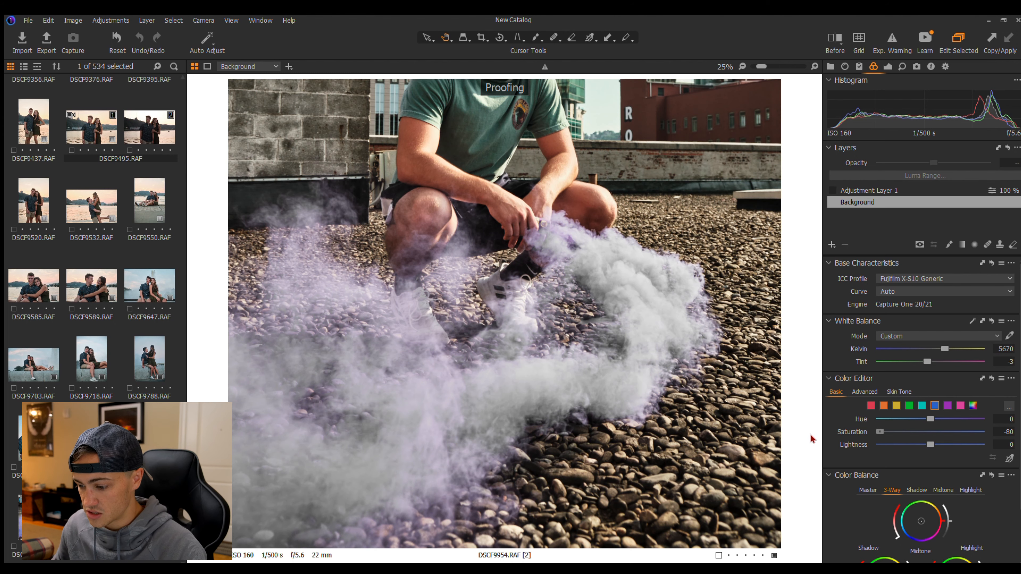
key("ctrl+minus")
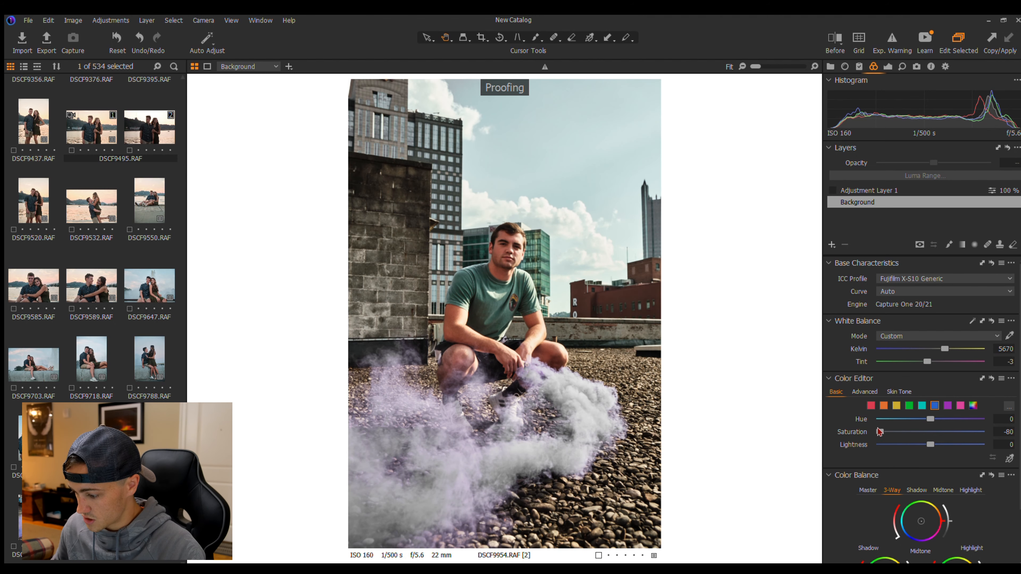
Step: Set the blue range to Hue -3.8, Saturation 33.7, Lightness 6.3, and the purple range to Hue -3.5, Saturation 32.8, Lightness 6.3
left_click_drag(880, 432, 937, 432)
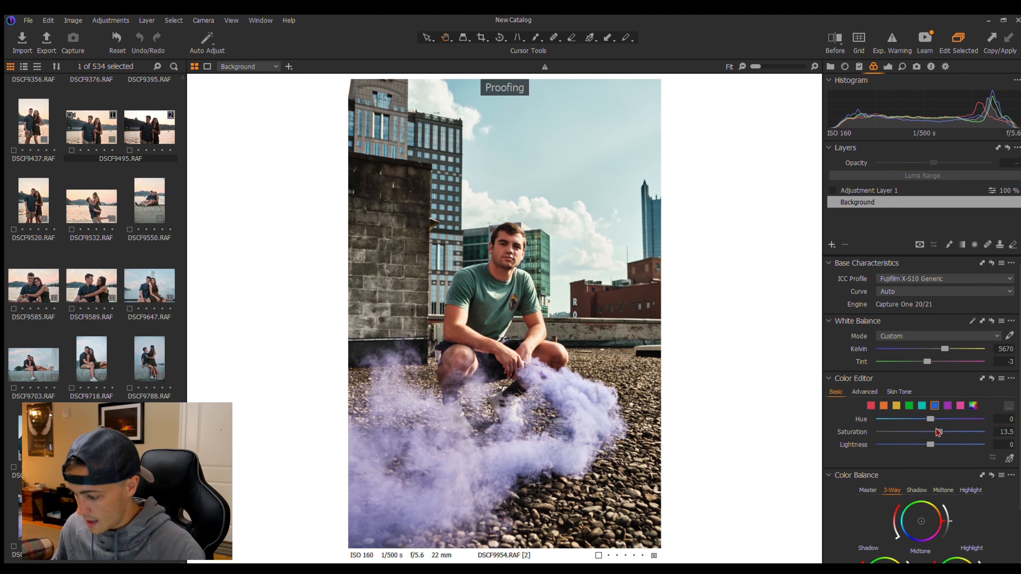
mouse_move(938, 431)
left_mouse_down()
mouse_move(920, 420)
mouse_move(934, 444)
mouse_move(947, 431)
left_mouse_up()
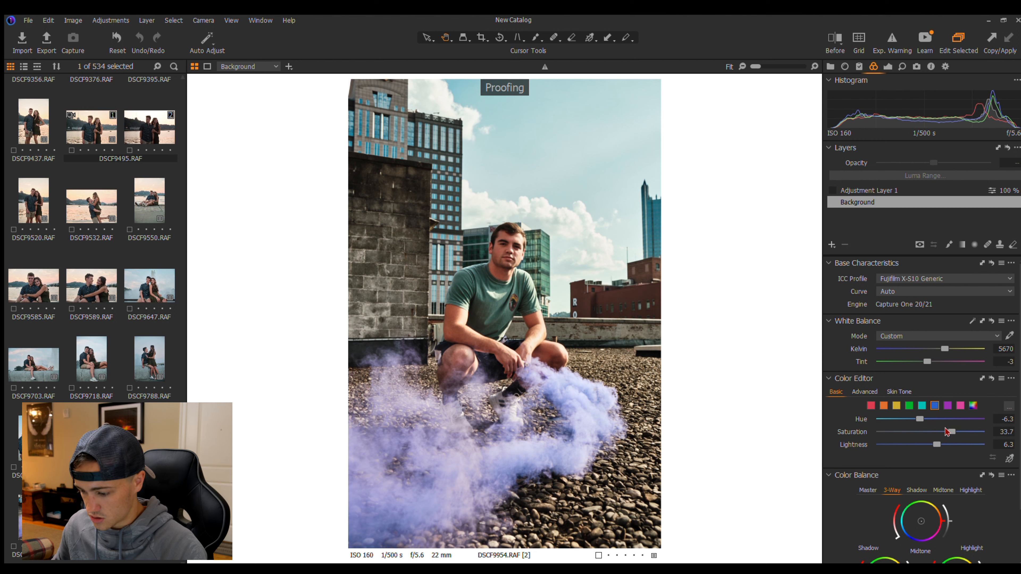
mouse_move(919, 419)
left_mouse_down()
mouse_move(900, 418)
mouse_move(921, 418)
left_mouse_up()
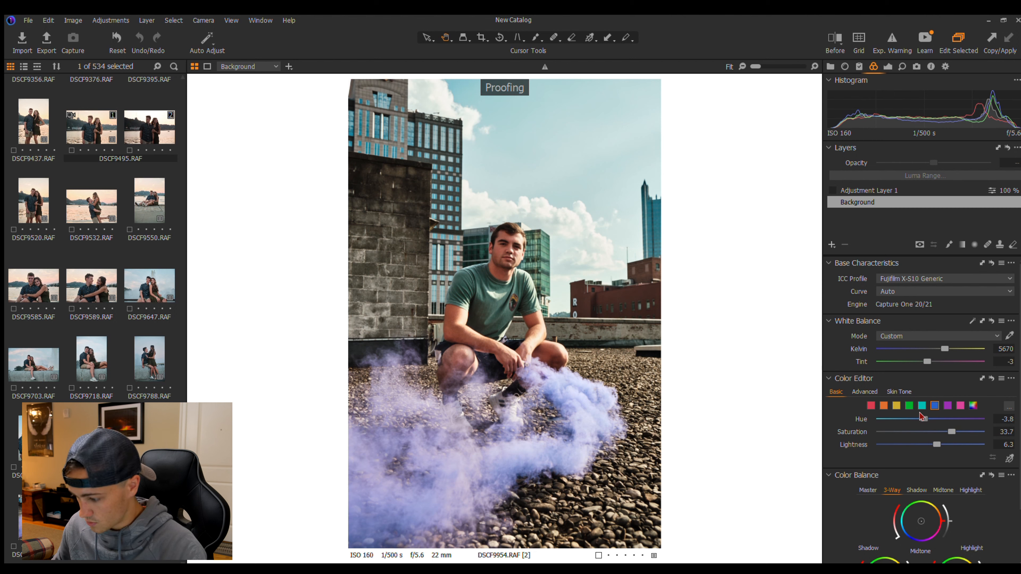
mouse_move(951, 432)
left_mouse_down()
mouse_move(971, 432)
mouse_move(923, 418)
mouse_move(937, 444)
left_mouse_up()
left_click(946, 405)
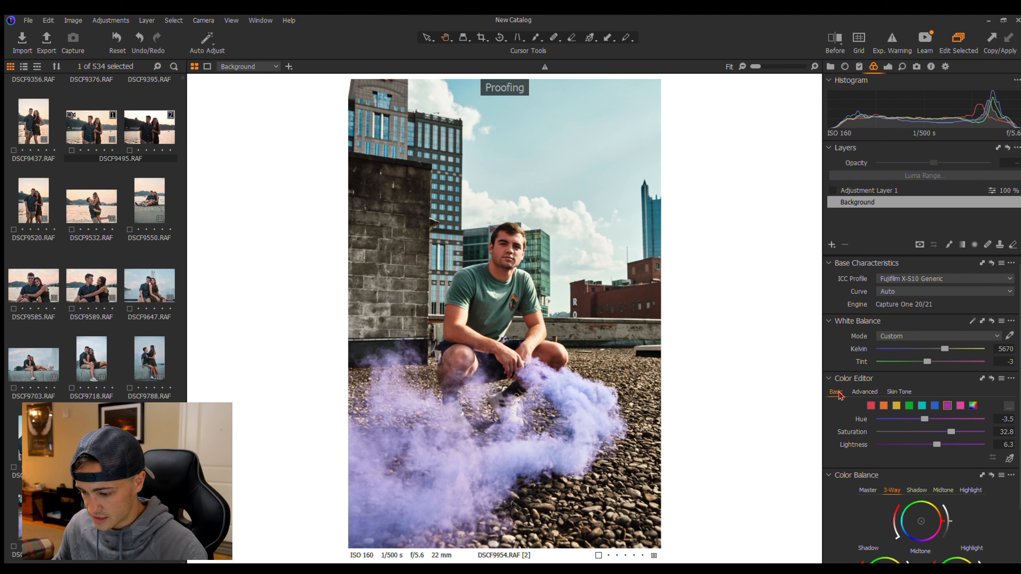
Step: Compare the unedited and edited versions of the whole photo with the before/after split view
left_click(837, 38)
left_click_drag(501, 313, 722, 318)
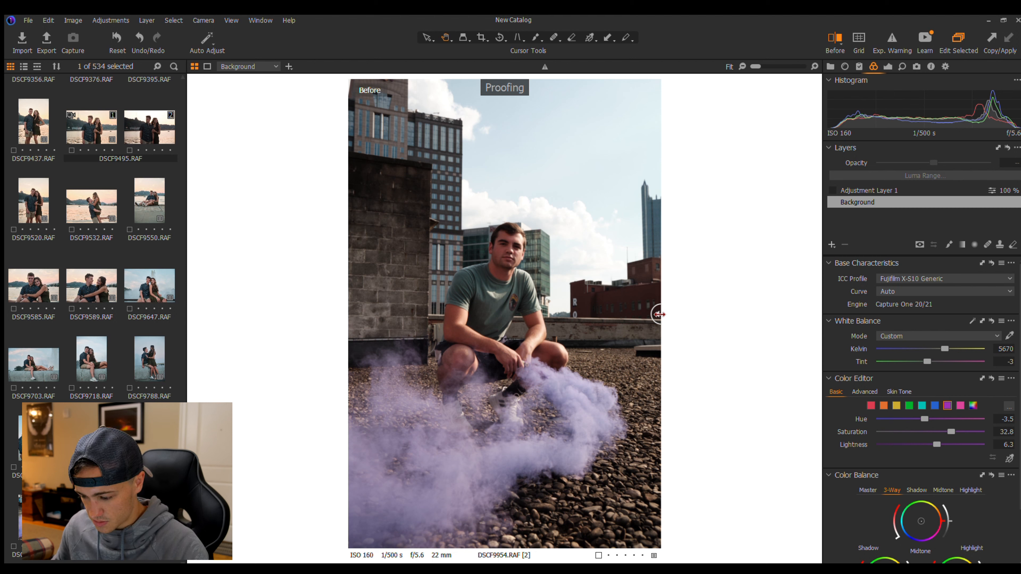
left_click_drag(658, 314, 222, 303)
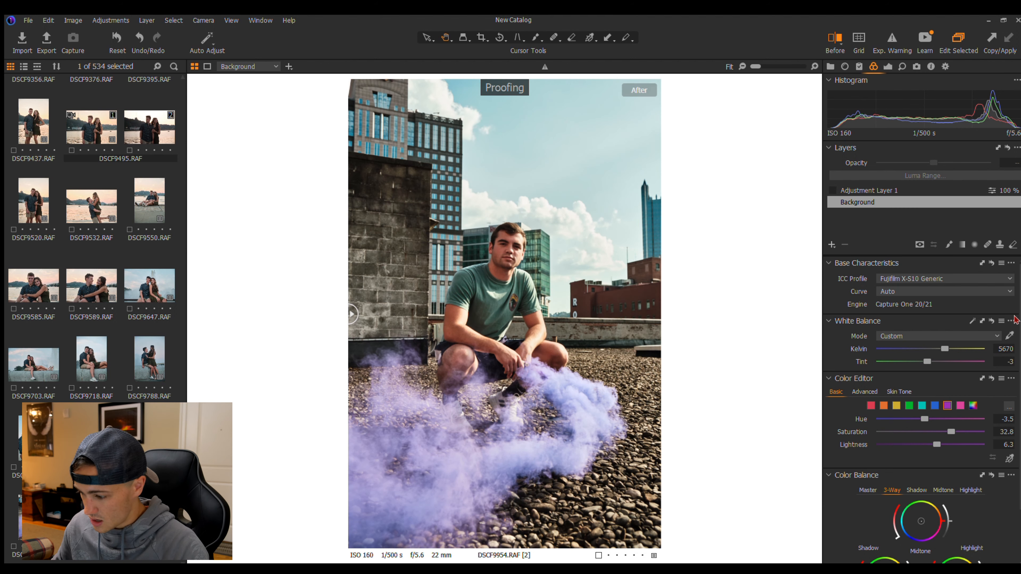
Step: Set the white balance Tint to -0.9
left_click_drag(926, 361, 928, 361)
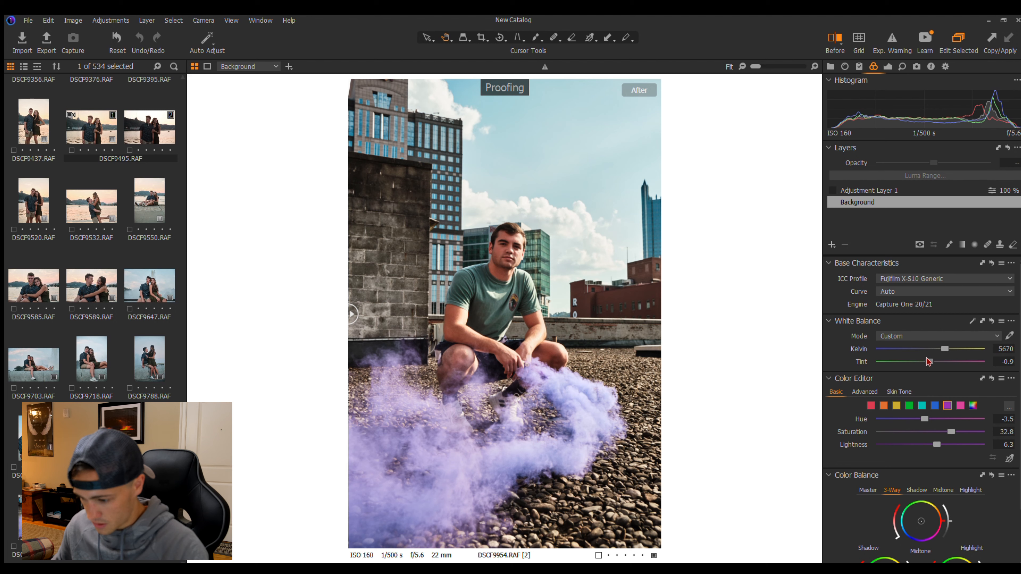
scroll(924, 365, "down", 2)
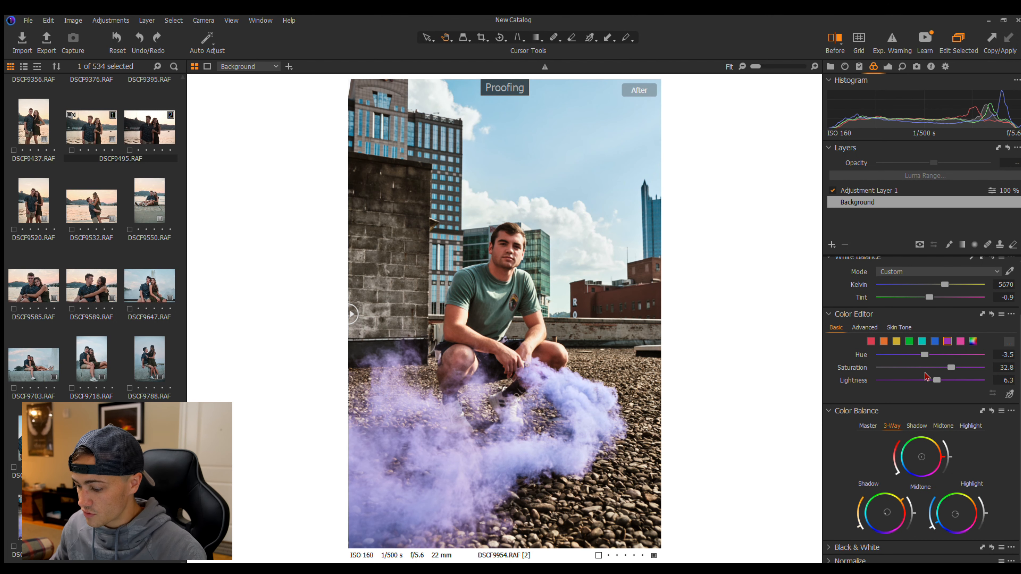